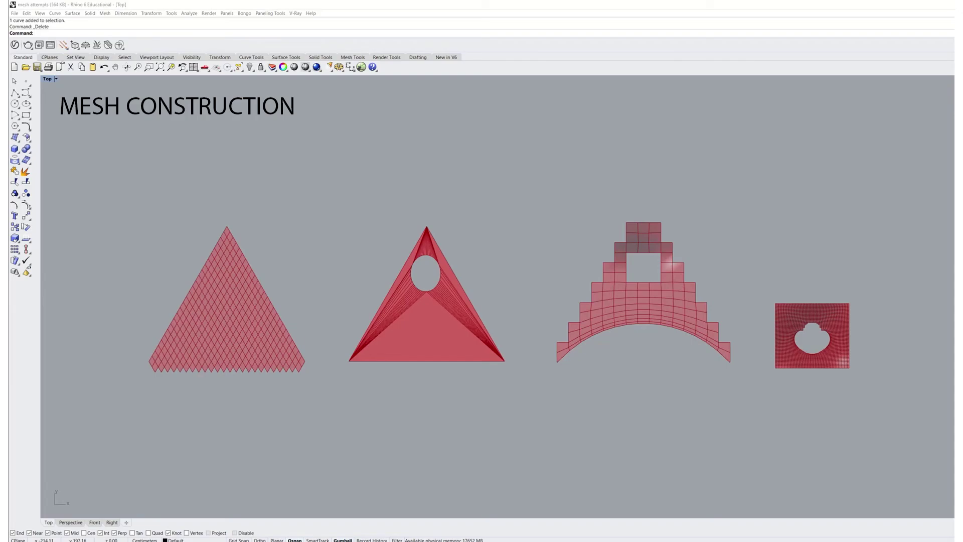
- Examine the four mesh attempts one after another in the Top view, from the triangular grids to the stepped wing mesh
scroll(194, 306, up, 3)
scroll(194, 306, up, 4)
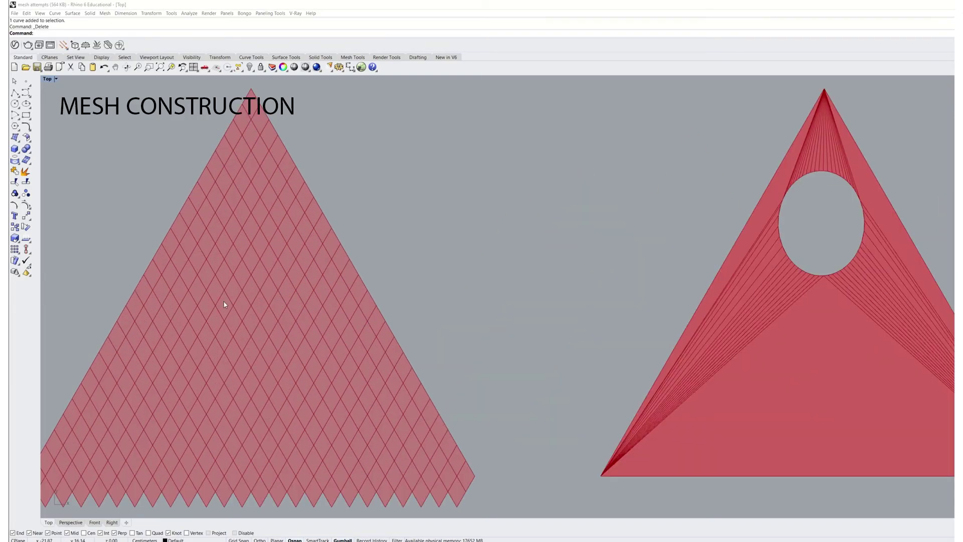
scroll(302, 293, down, 4)
right_drag(456, 283, 369, 288)
right_drag(539, 275, 435, 279)
right_drag(593, 274, 321, 286)
right_drag(522, 264, 381, 253)
right_drag(192, 276, 472, 285)
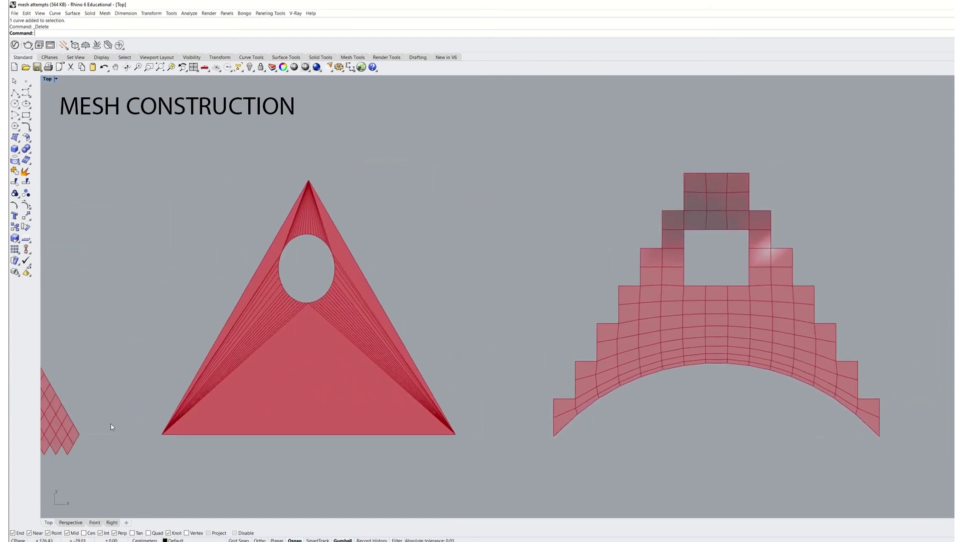
- Examine the mesh attempts in the Perspective view from the side and from above, focusing on the stepped wing mesh and its funnel
click(77, 523)
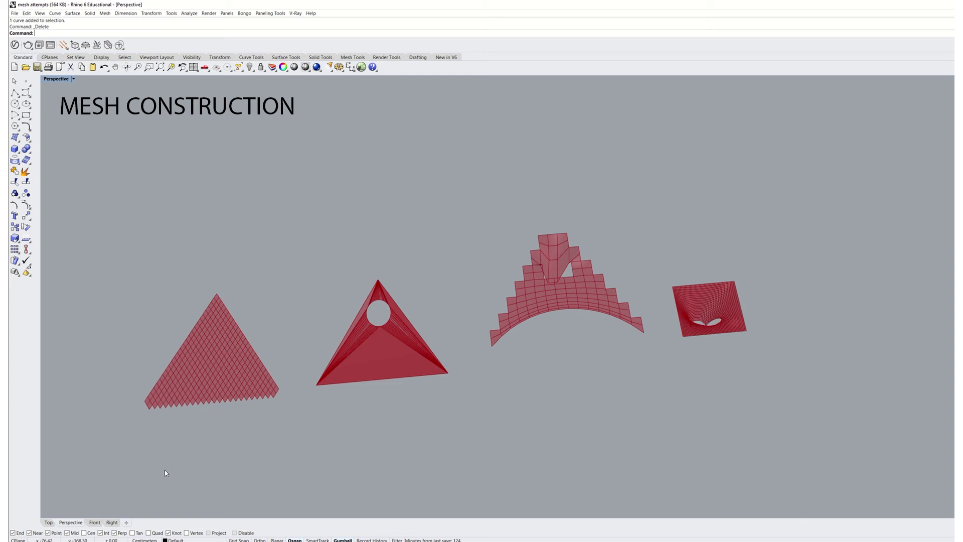
right_drag(164, 470, 469, 359)
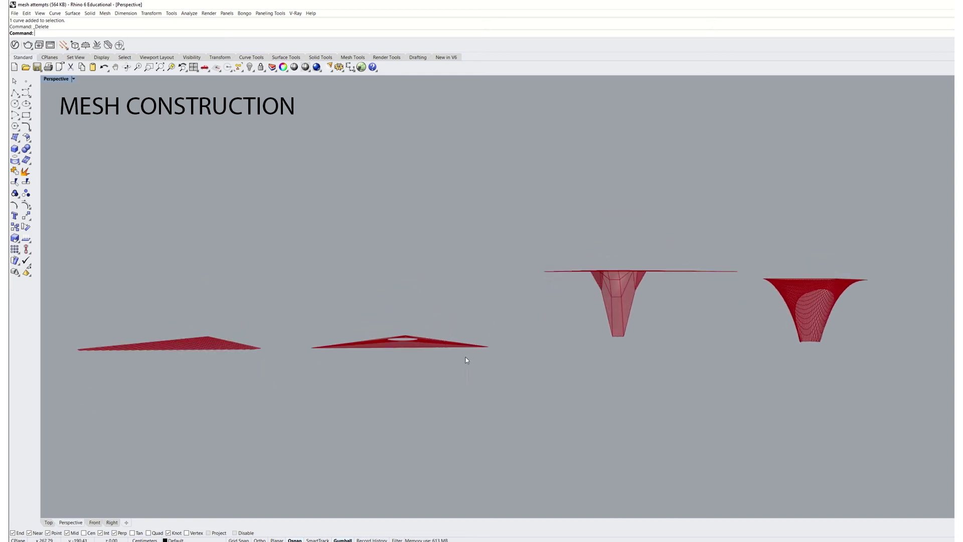
scroll(720, 322, up, 5)
scroll(567, 293, up, 3)
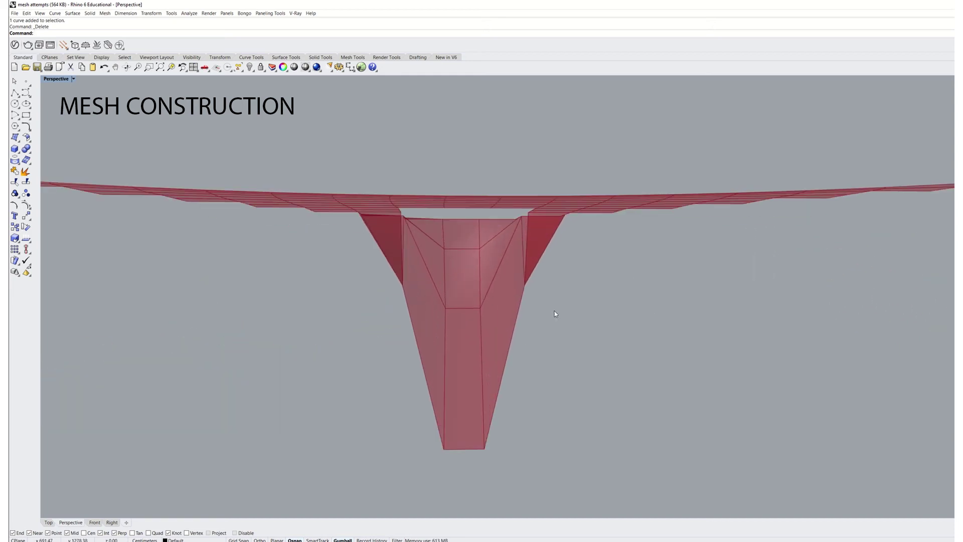
right_drag(526, 338, 633, 339)
scroll(337, 344, down, 8)
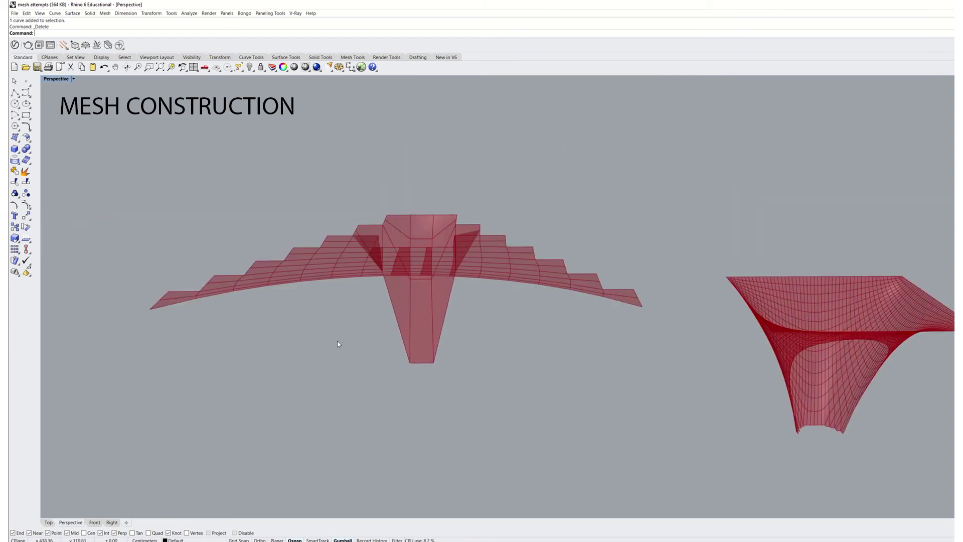
scroll(512, 355, up, 8)
right_drag(437, 385, 412, 363)
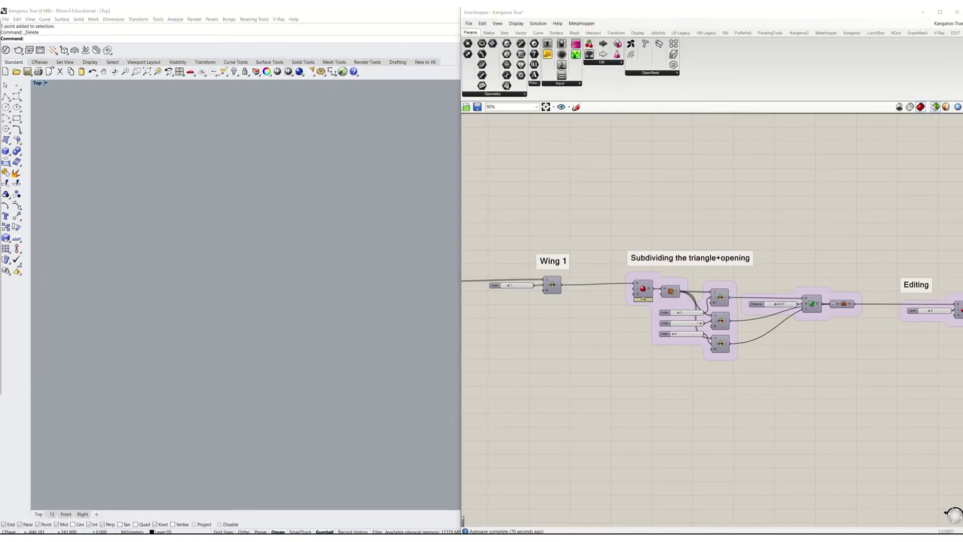
- In the Kangaroo True definition, preview the subdivided Wing 1 triangle, the cut-out opening and its distance parameter
right_drag(630, 395, 596, 389)
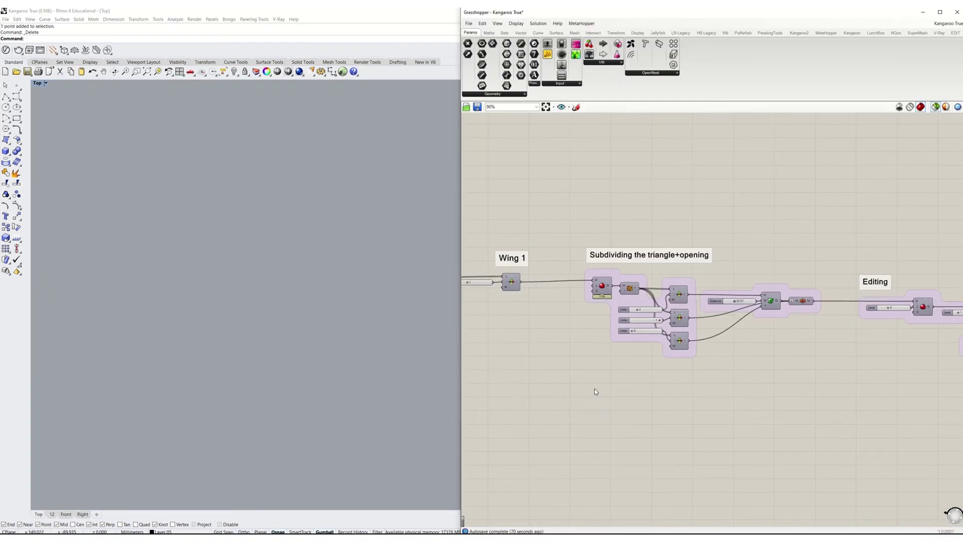
click(602, 289)
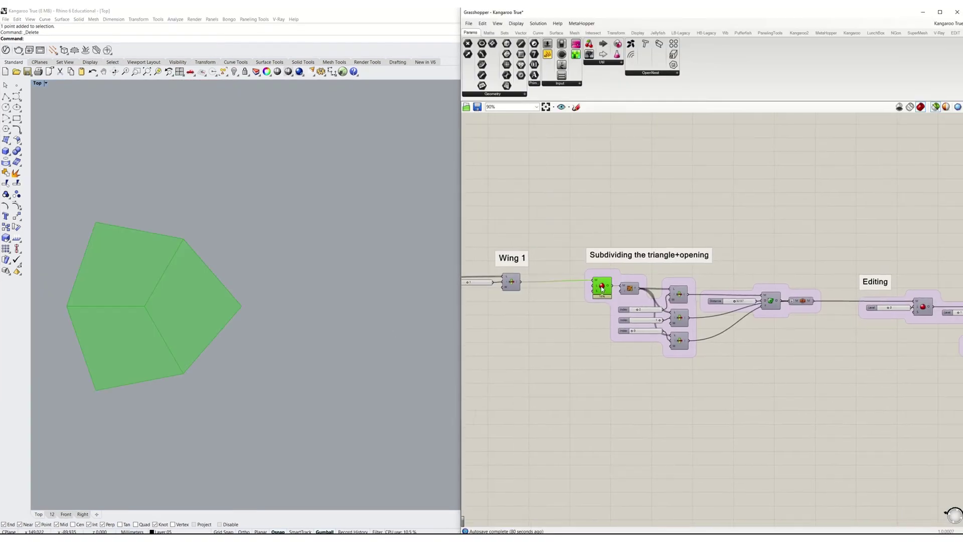
click(771, 302)
click(799, 302)
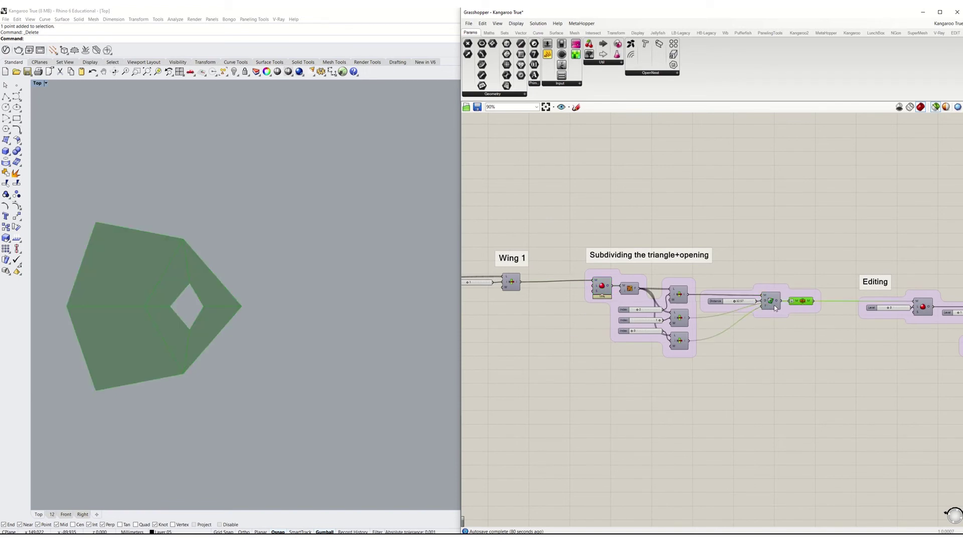
click(734, 303)
drag(733, 303, 735, 303)
- Show the preview of all components and start the Kangaroo simulation by setting its toggle to False
right_drag(763, 354, 535, 353)
right_drag(792, 386, 576, 376)
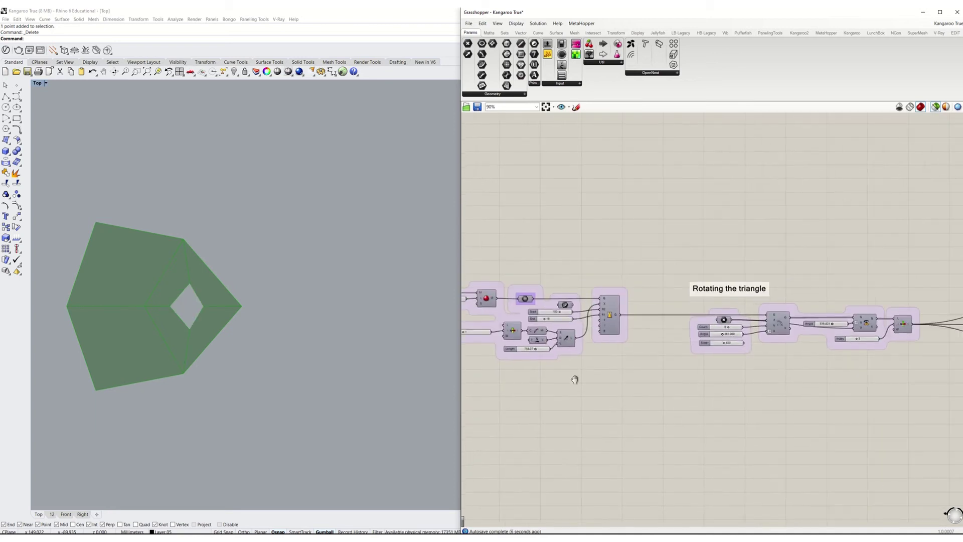
right_drag(826, 399, 542, 378)
right_drag(703, 392, 556, 364)
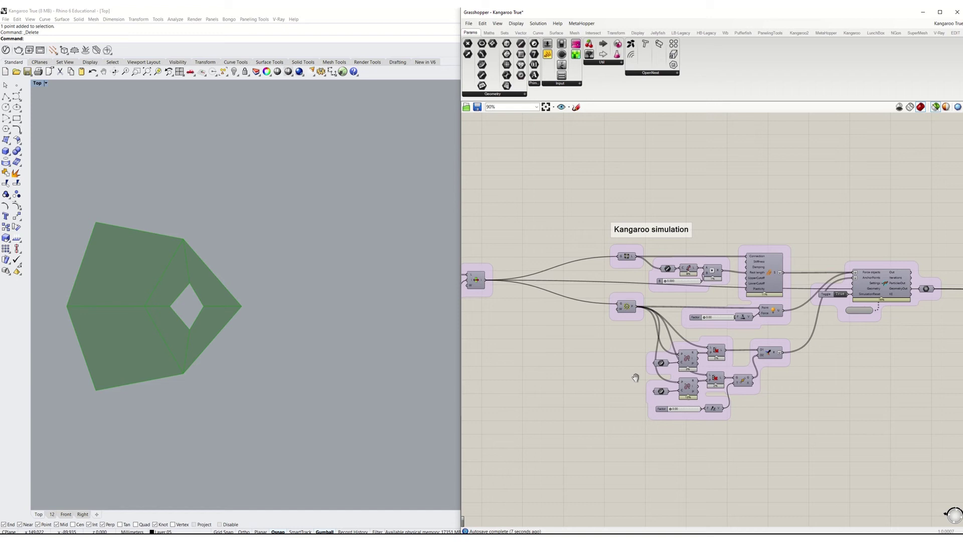
click(945, 107)
click(841, 294)
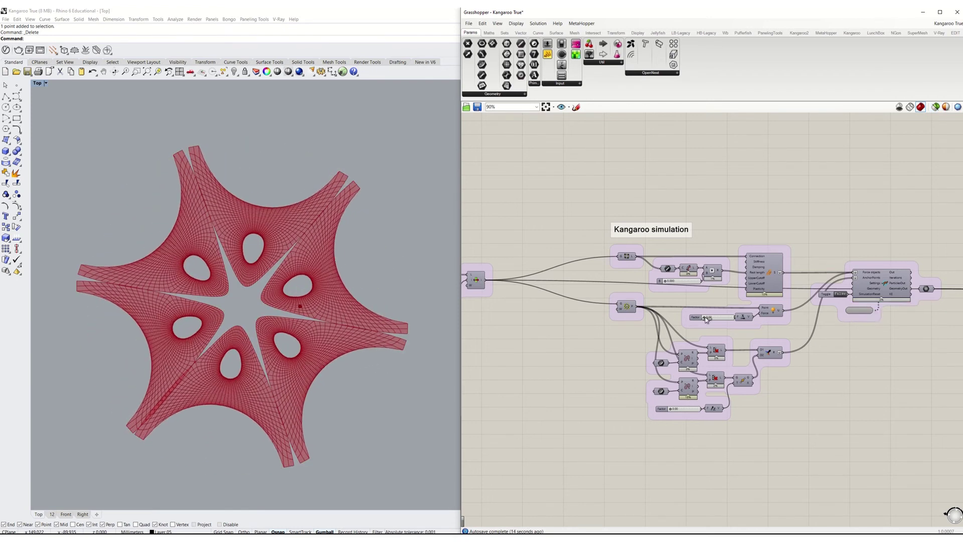
- Increase both force factors in the Kangaroo simulation, checking how the legs pull down in the 12 viewport
drag(704, 317, 710, 320)
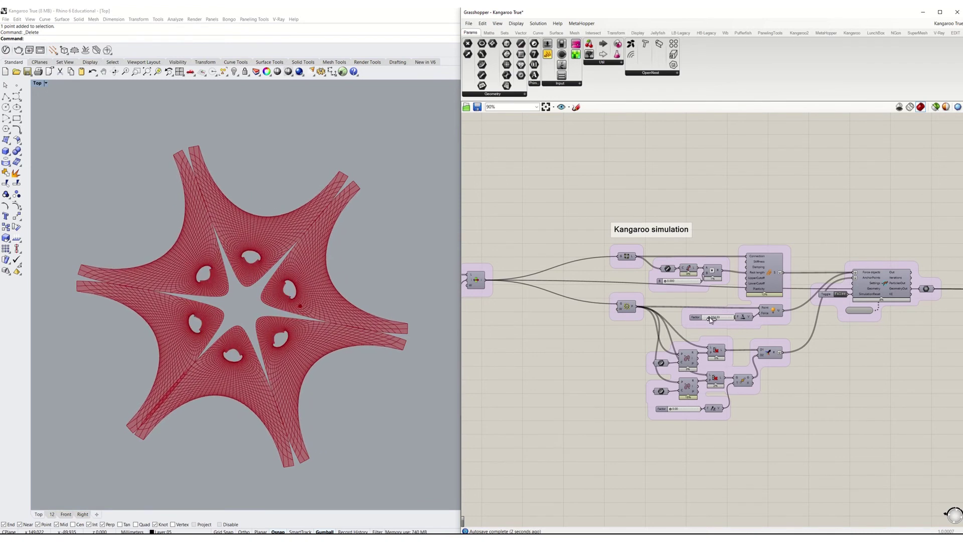
click(51, 515)
right_drag(340, 414, 345, 466)
drag(672, 410, 675, 410)
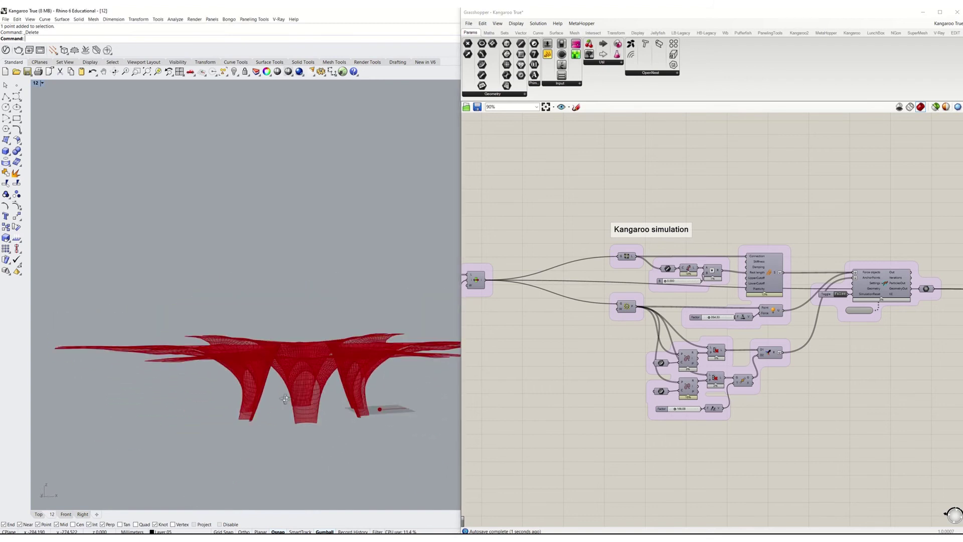
right_drag(361, 436, 391, 436)
- Examine the Manual editing group with its Vertex type, reset and activate inputs, and the internalized mesh beside it
scroll(544, 388, down, 3)
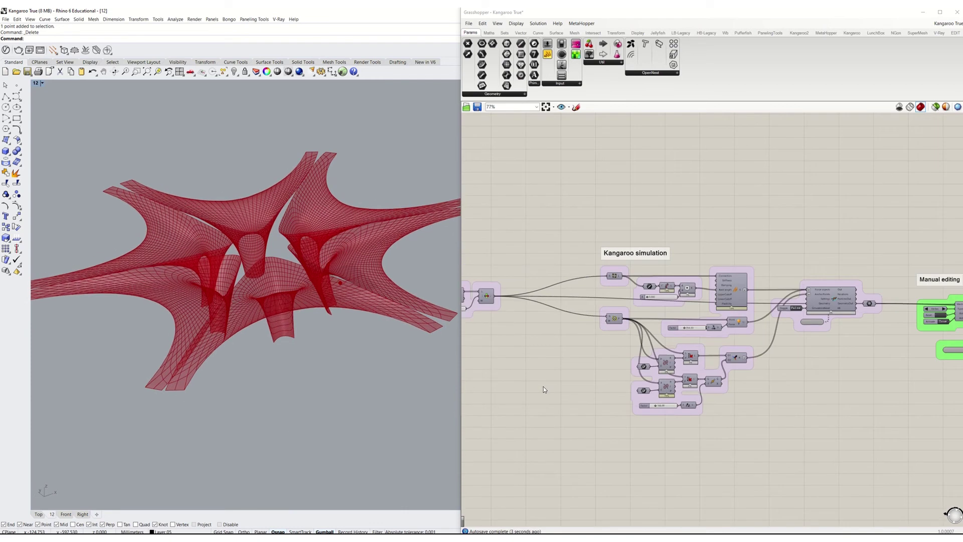
right_drag(777, 382, 741, 376)
scroll(836, 327, up, 4)
scroll(837, 330, up, 3)
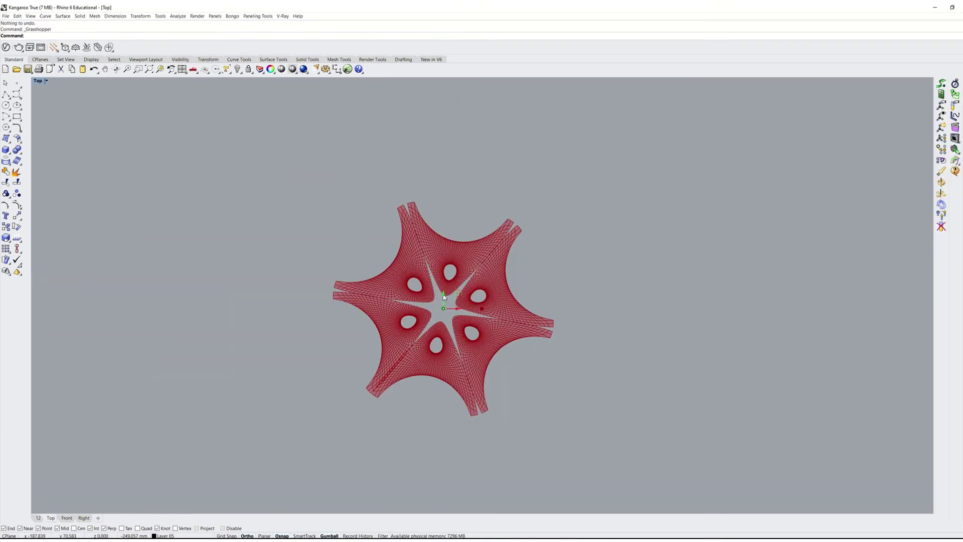
mouse_move(443, 295)
mouse_down()
mouse_move(447, 355)
mouse_move(436, 321)
mouse_move(434, 210)
mouse_move(436, 311)
mouse_up()
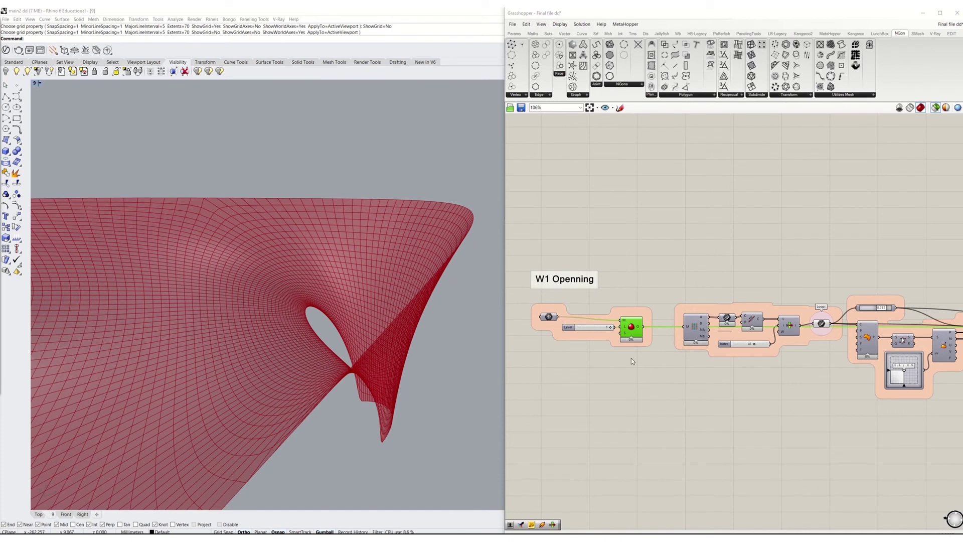
- Review the W1 Openning group in the Final file definition and preview the boundary curve extracted from the mesh opening
right_drag(634, 365, 585, 359)
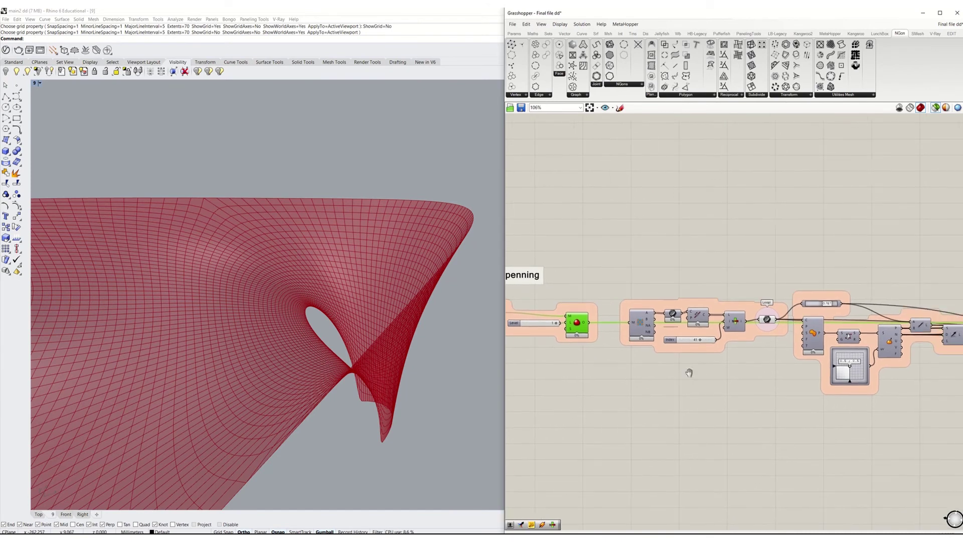
right_drag(706, 367, 683, 366)
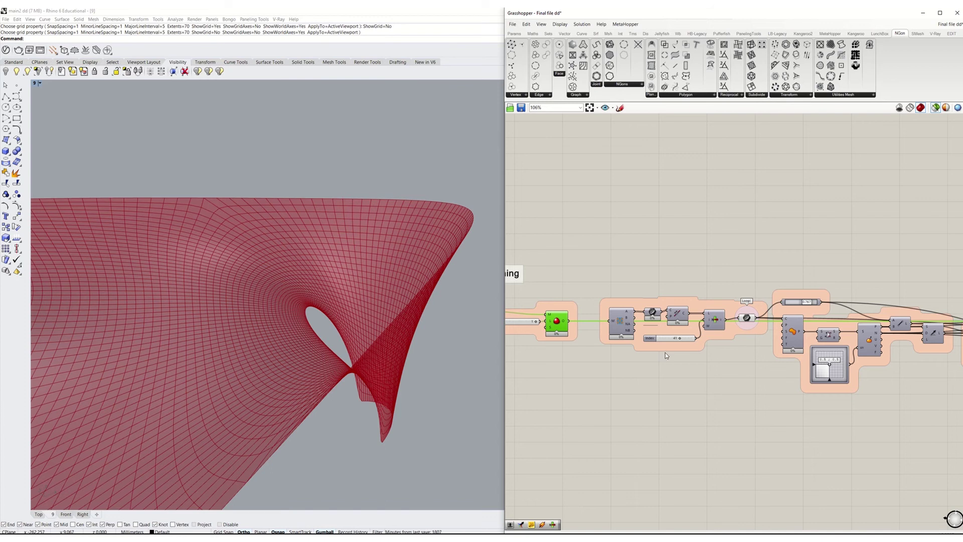
right_drag(666, 355, 698, 363)
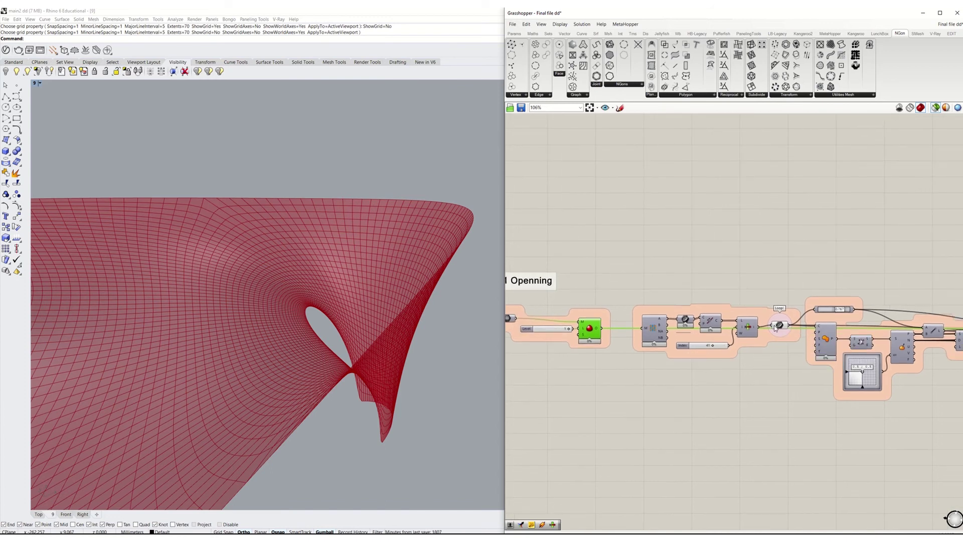
click(774, 325)
right_drag(795, 423, 570, 399)
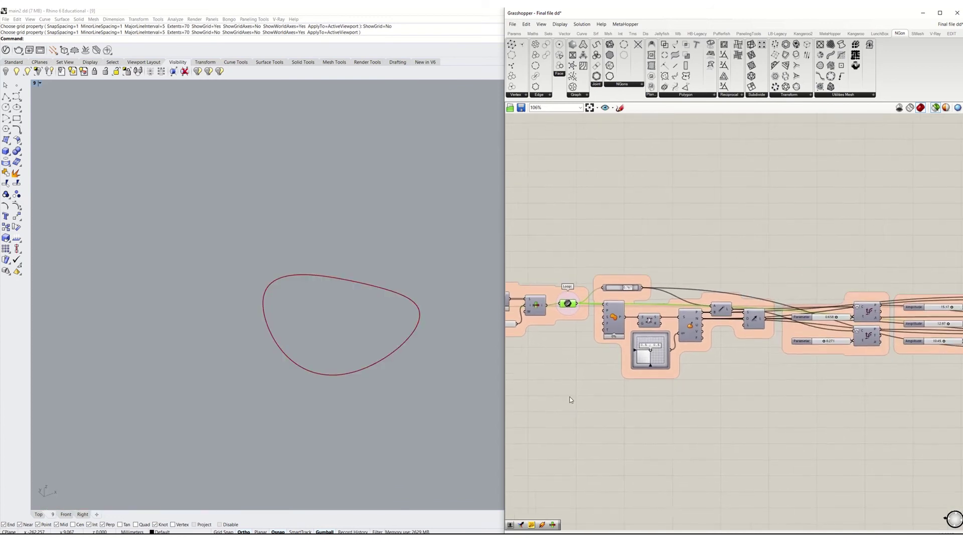
- Preview the opening's curves and surface from the last two components of the W1 Openning group
scroll(570, 400, down, 3)
scroll(903, 376, up, 4)
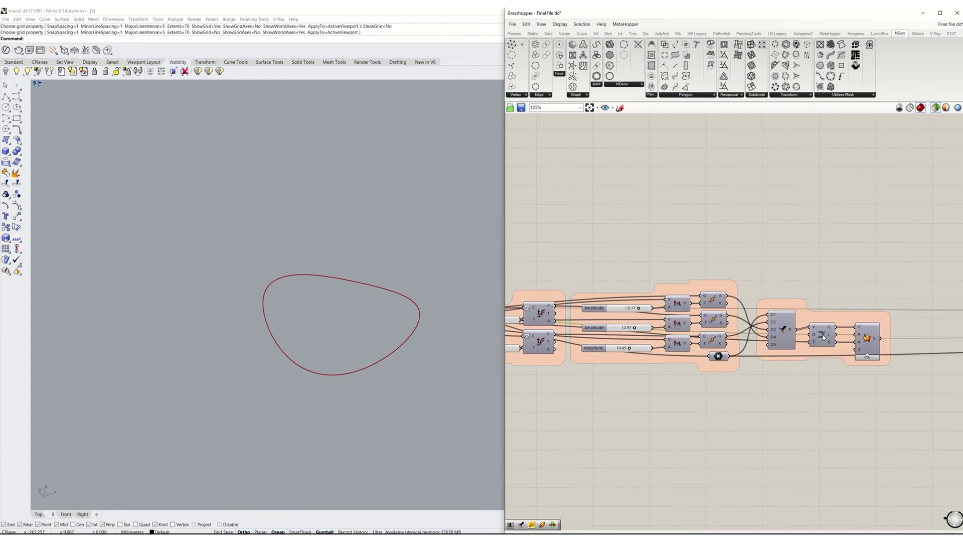
click(824, 337)
shift+click(868, 342)
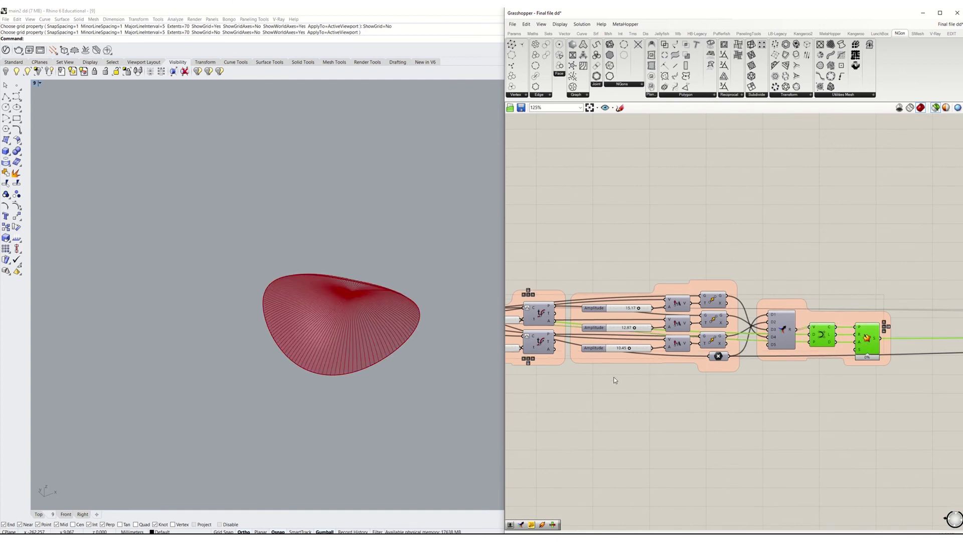
- Review the W1 Diamond pattern group and preview the flat diamond grid from its standalone Merge component
scroll(616, 380, down, 5)
right_drag(875, 402, 721, 346)
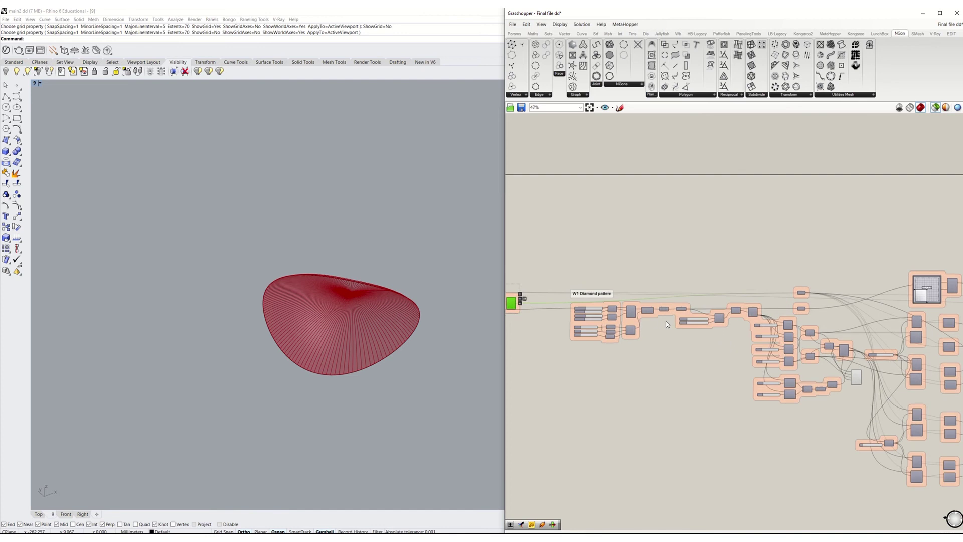
scroll(666, 324, up, 2)
scroll(667, 324, up, 2)
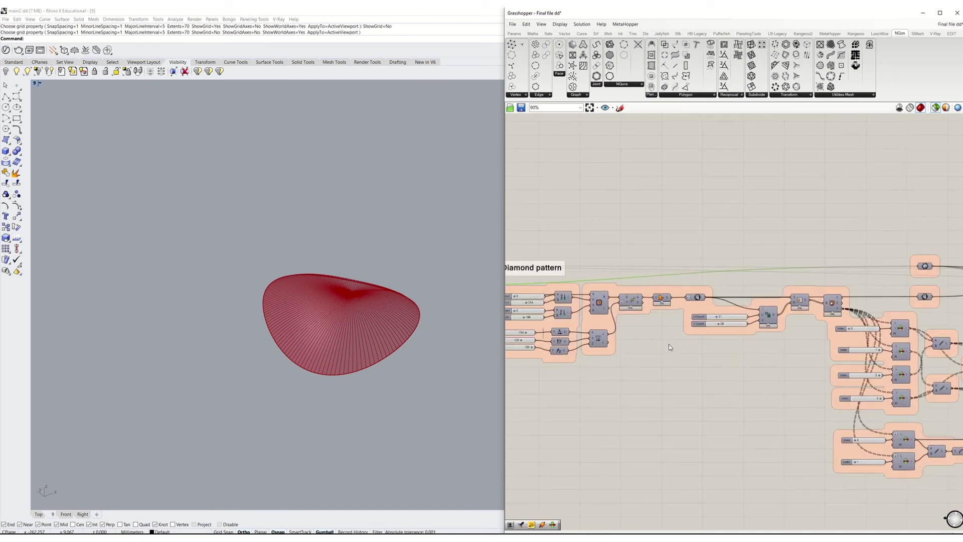
scroll(771, 369, down, 3)
scroll(797, 384, up, 2)
right_drag(796, 383, 594, 337)
right_drag(784, 402, 568, 348)
click(737, 370)
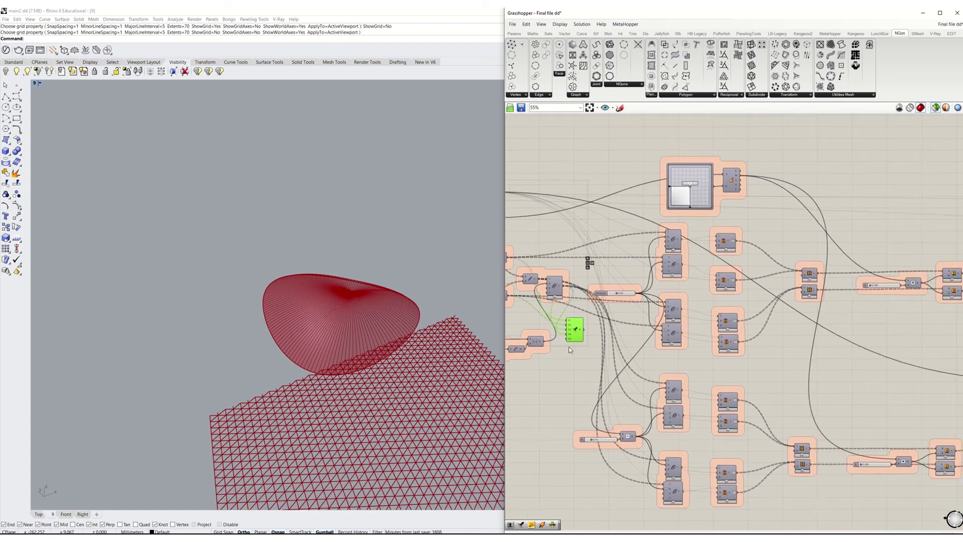
- Preview the diamond pattern mapped onto the opening surface from the Merge component ahead of the Polar array group
scroll(569, 348, down, 4)
scroll(802, 362, up, 3)
scroll(730, 354, up, 2)
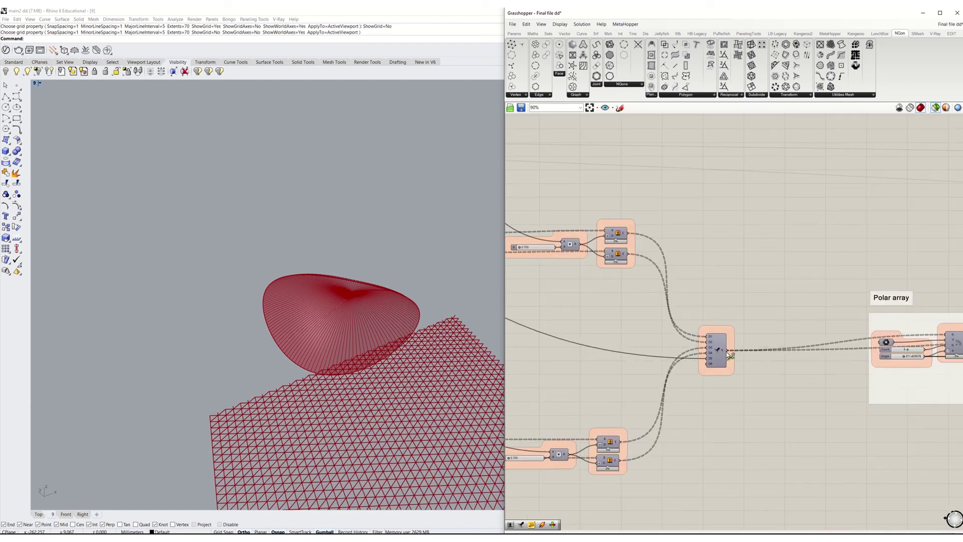
click(719, 349)
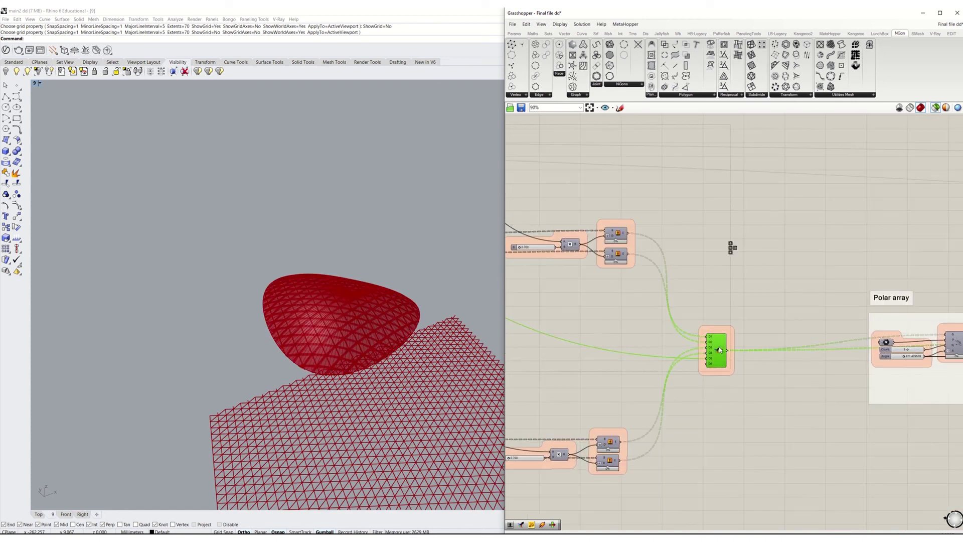
- In the Top view, preview the patterned opening surfaces arrayed around the centre by the Polar array group
click(38, 514)
scroll(836, 375, down, 2)
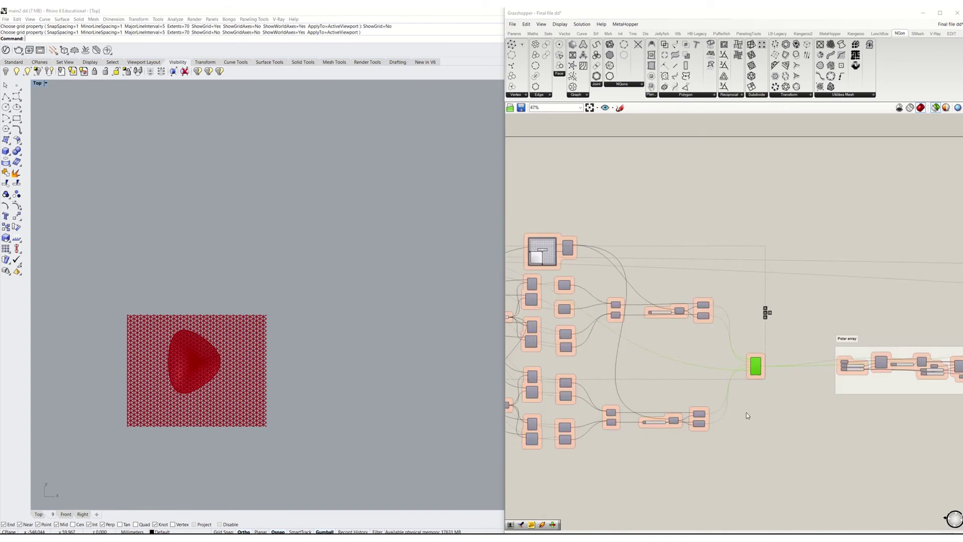
right_drag(923, 414, 622, 404)
scroll(827, 357, up, 1)
scroll(826, 358, up, 1)
click(779, 344)
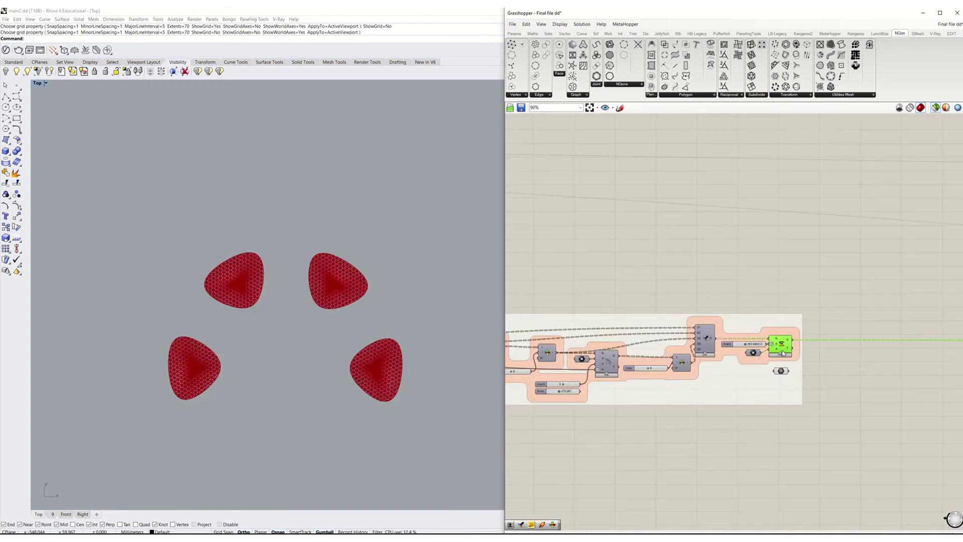
shift+click(781, 372)
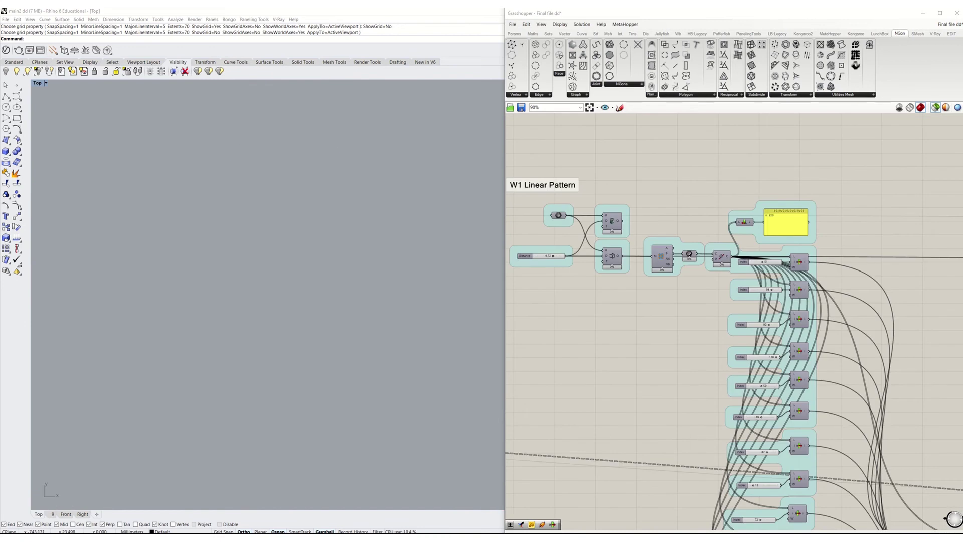
- Preview the wing's mesh edges and the radial line set in the W1 Linear Pattern group
right_drag(679, 366, 655, 328)
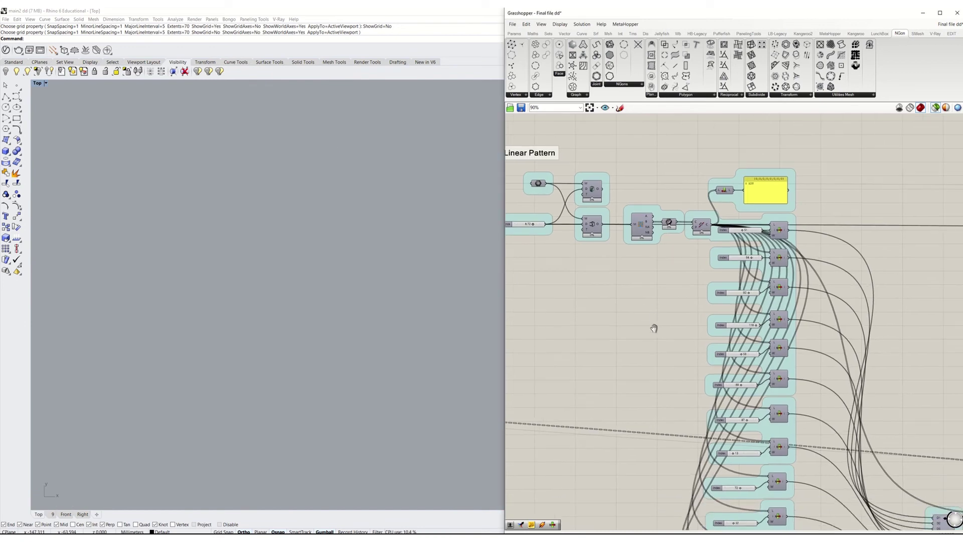
click(645, 226)
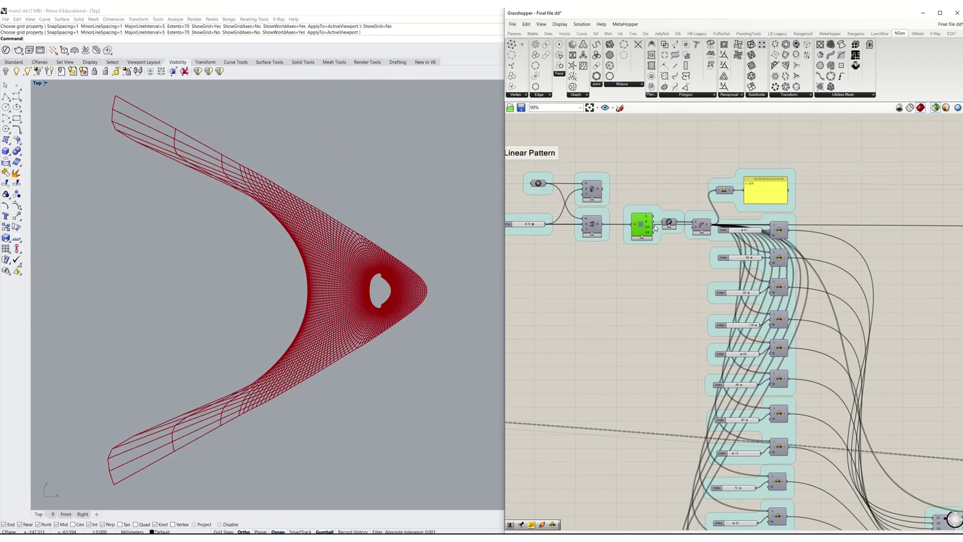
click(668, 224)
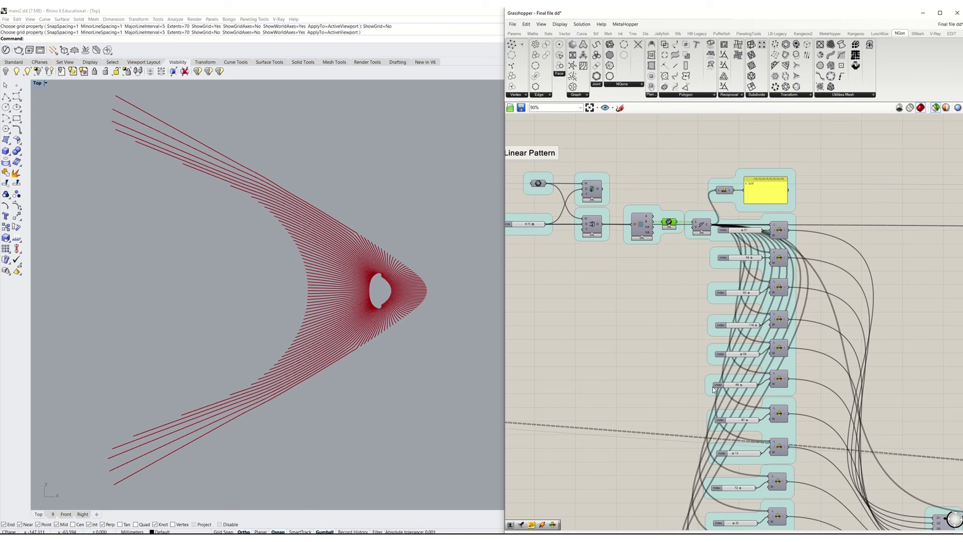
- Preview the selected radial curves collected by the Merge component of the W1 Linear Pattern group
right_drag(674, 358, 553, 249)
right_drag(716, 451, 585, 380)
right_drag(852, 443, 714, 444)
click(576, 372)
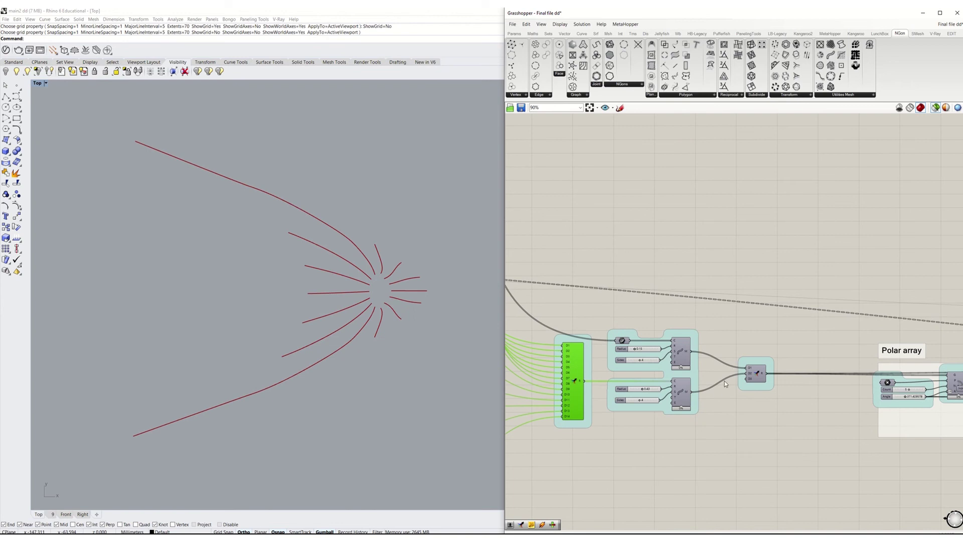
- Preview the merged linear pattern meshes and their arrayed result from the last component of the Polar array group
click(754, 371)
right_drag(861, 444, 608, 411)
scroll(608, 411, down, 3)
right_drag(793, 425, 702, 424)
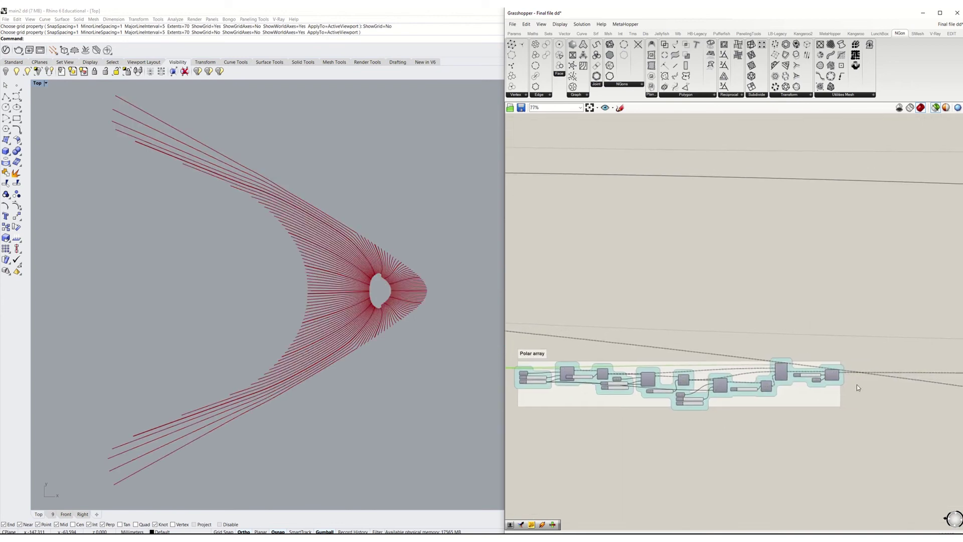
scroll(857, 384, up, 2)
click(816, 370)
scroll(155, 384, down, 2)
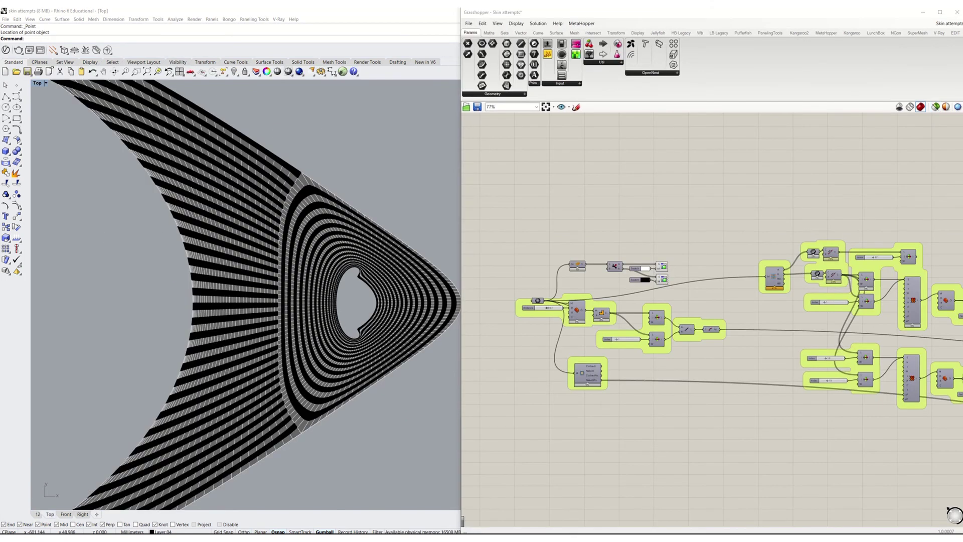
- Examine the black and white striped skin and its source components in the Skin attempts definition
scroll(591, 326, up, 3)
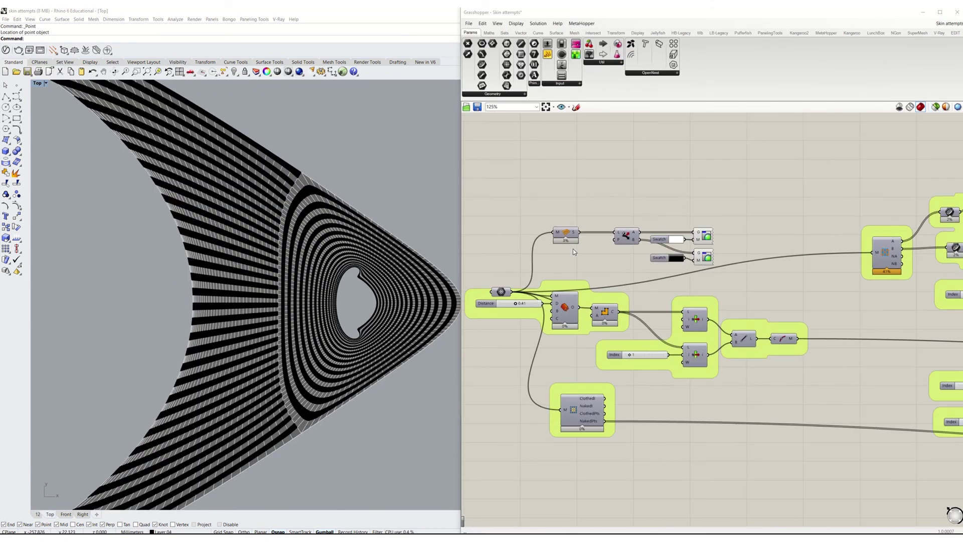
right_drag(583, 261, 643, 264)
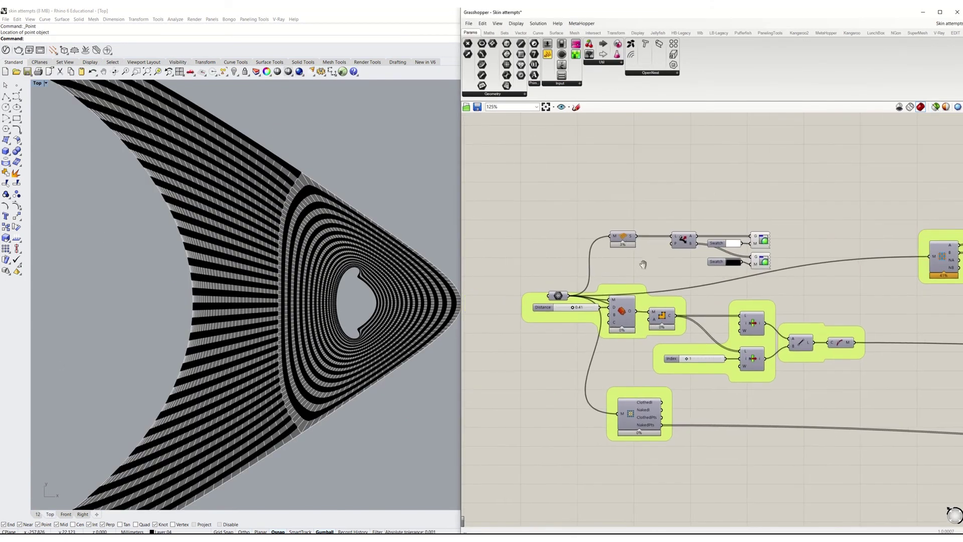
scroll(352, 301, down, 2)
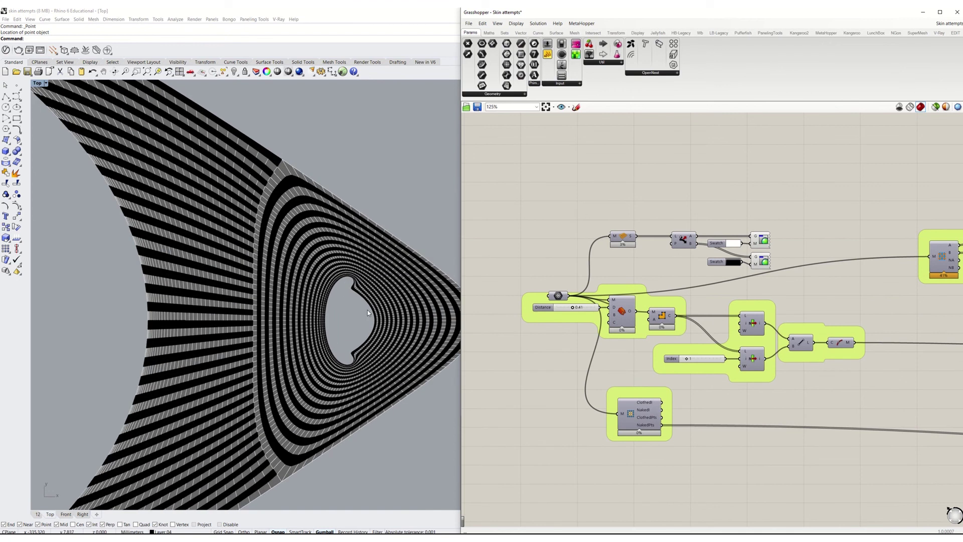
scroll(367, 313, down, 2)
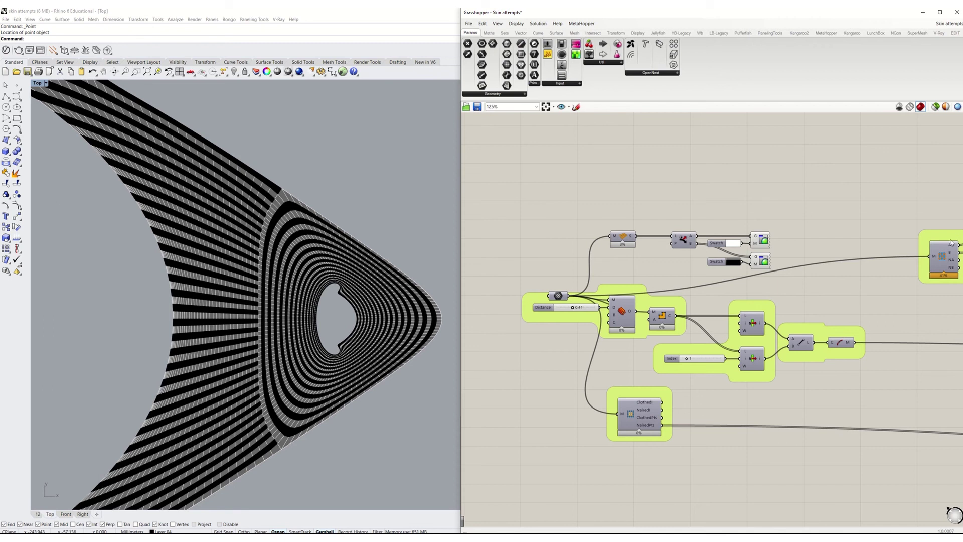
- Restrict the preview to selected components and display the mesh from the standalone Scale NU component
click(936, 109)
scroll(675, 289, down, 3)
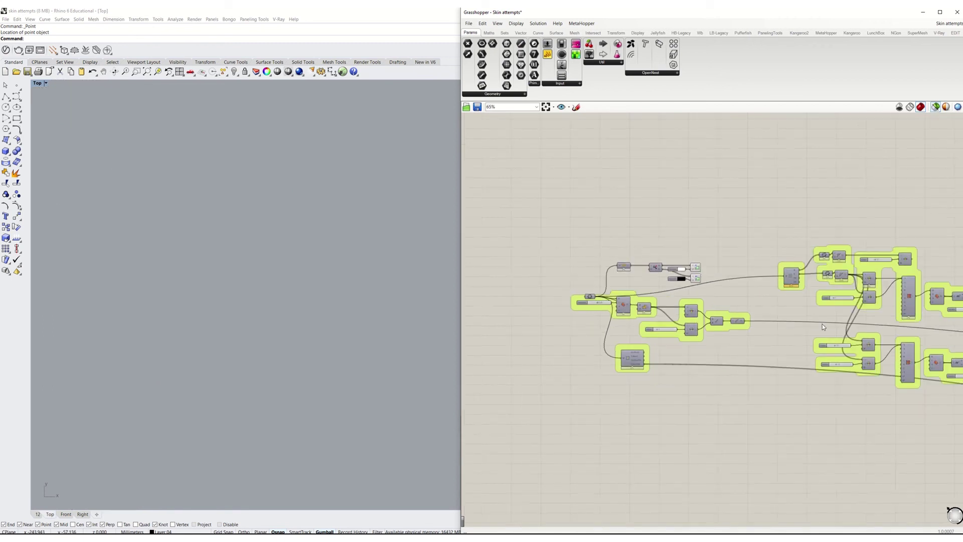
right_drag(823, 329, 622, 322)
scroll(783, 310, up, 3)
scroll(596, 261, down, 2)
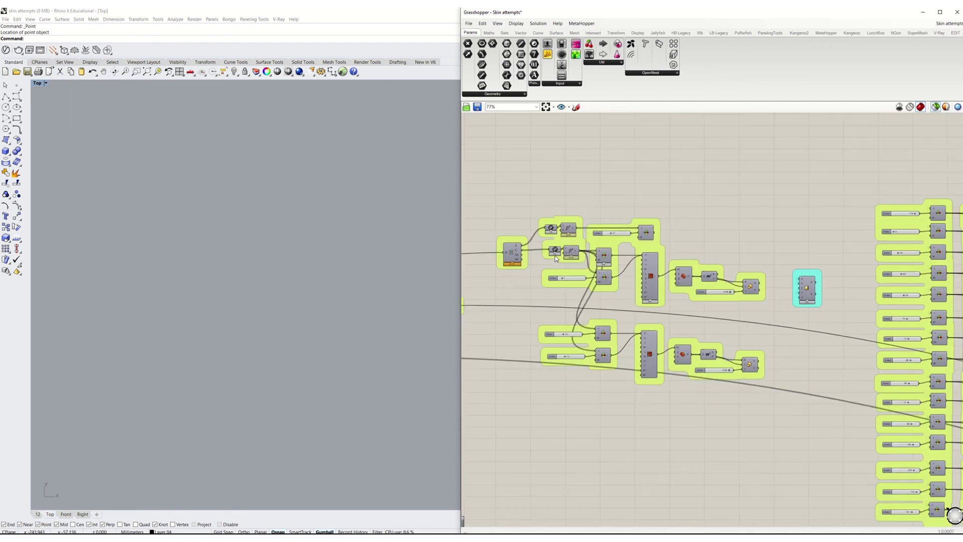
click(555, 250)
click(807, 290)
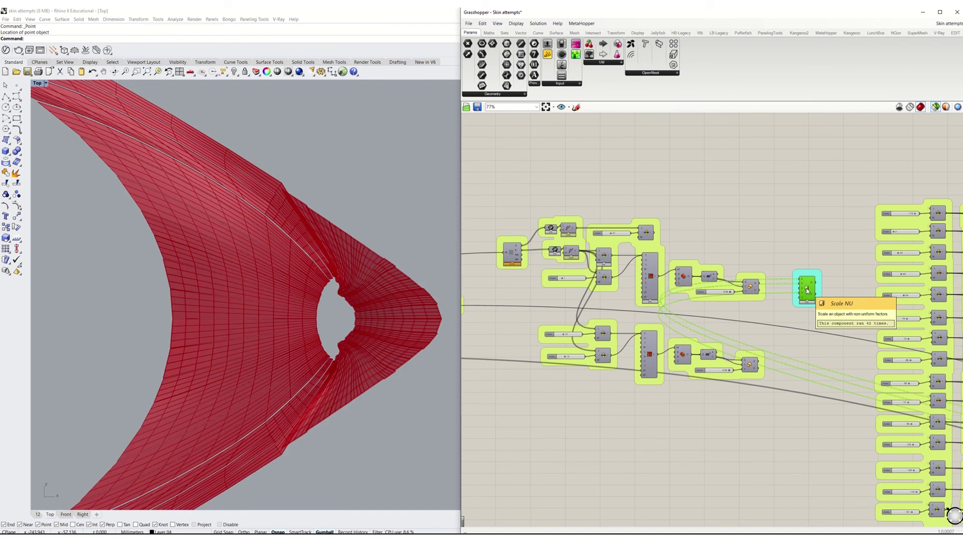
- Inspect the Scale NU mesh from an orbited 3D view
click(39, 515)
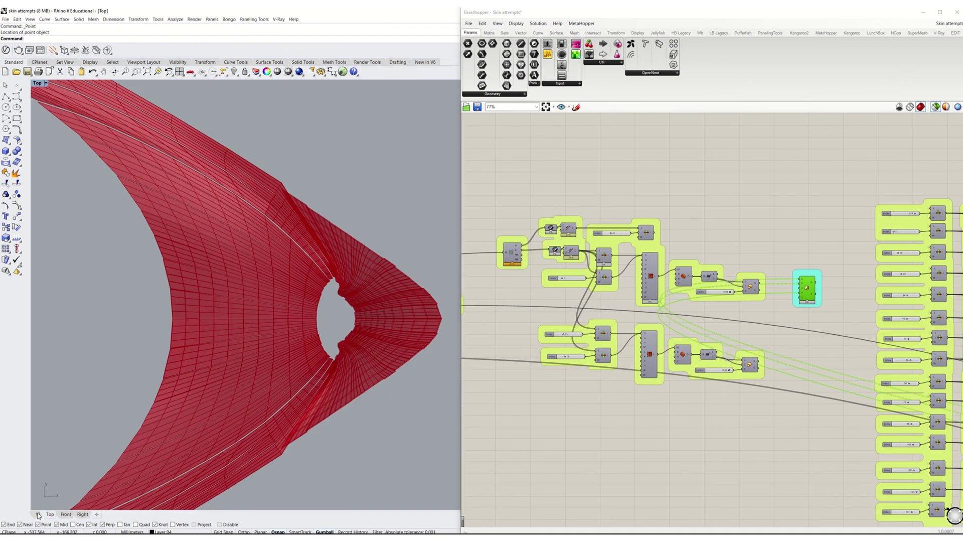
right_drag(260, 413, 266, 350)
scroll(284, 420, up, 5)
right_drag(285, 422, 281, 361)
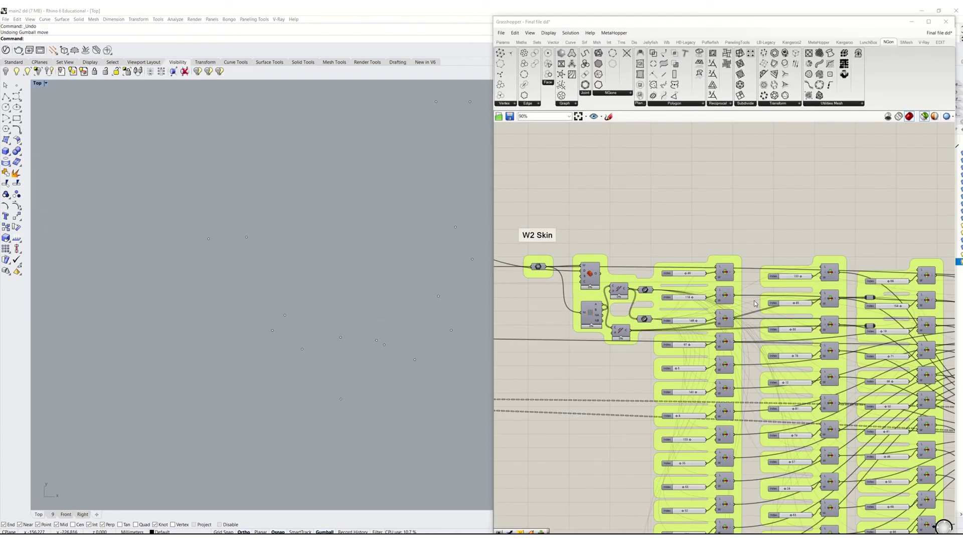
- Preview the Offset Mesh result in the W2 Skin group of the Final file definition
click(590, 271)
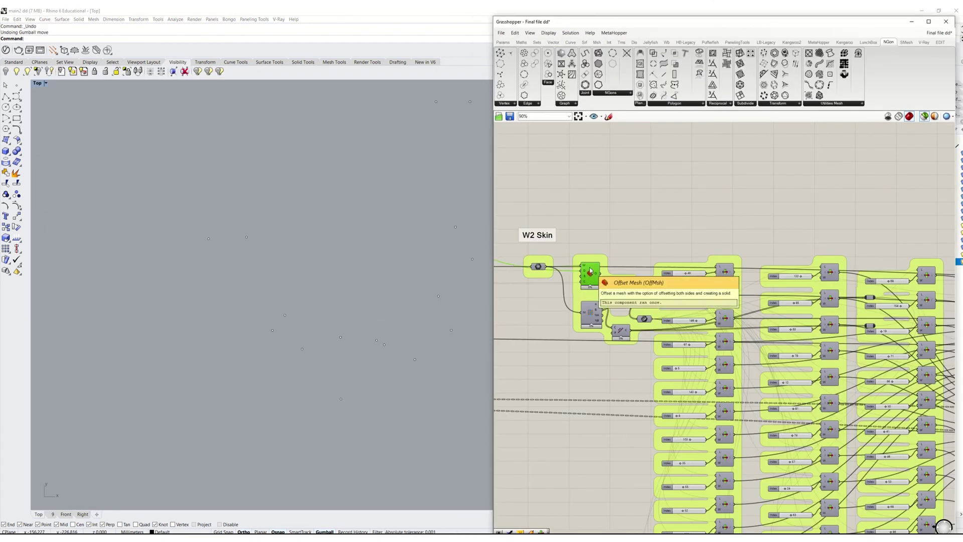
scroll(544, 324, down, 2)
scroll(543, 322, down, 3)
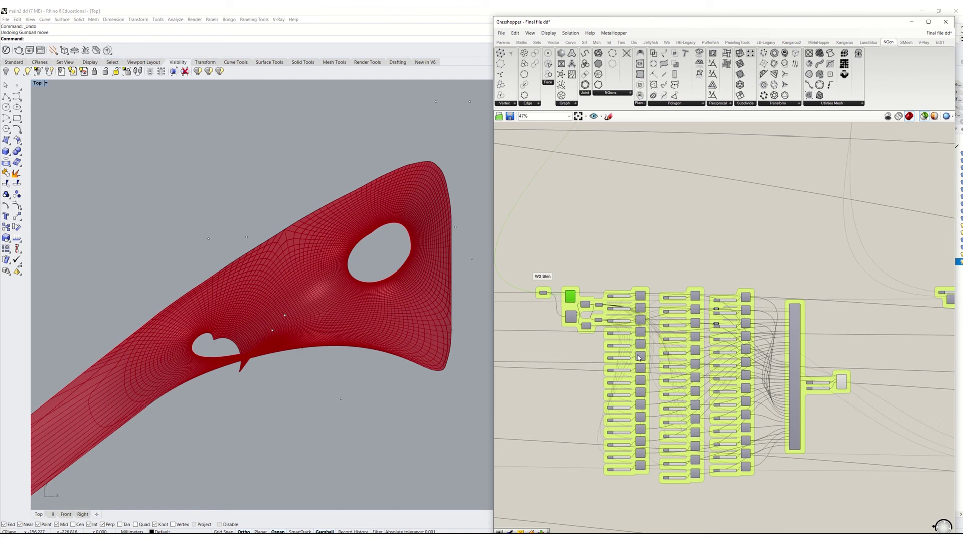
- Preview the pipes built from the merged curves at the end of the W2 Skin group
right_drag(713, 373, 558, 339)
scroll(697, 351, up, 4)
scroll(697, 350, up, 2)
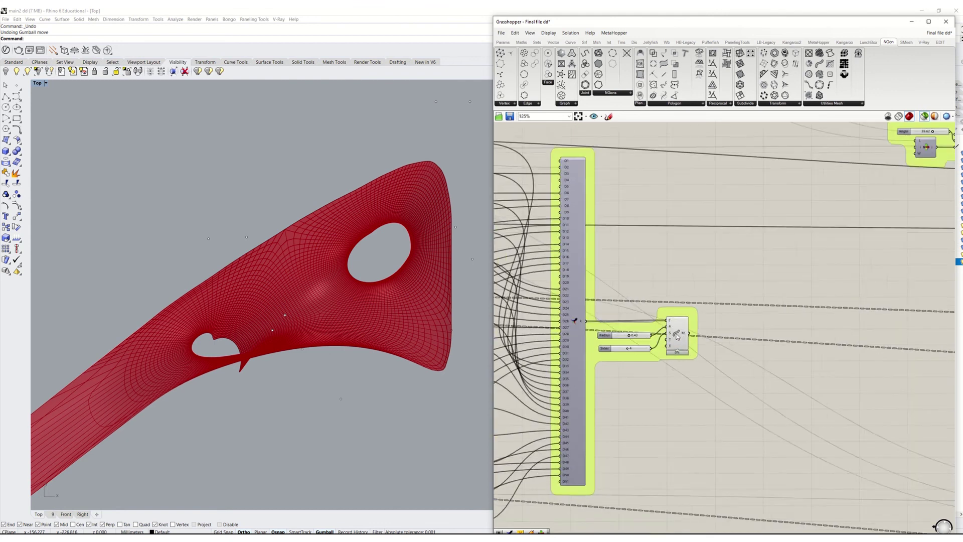
scroll(679, 337, up, 1)
click(677, 336)
scroll(734, 351, down, 2)
scroll(643, 372, down, 3)
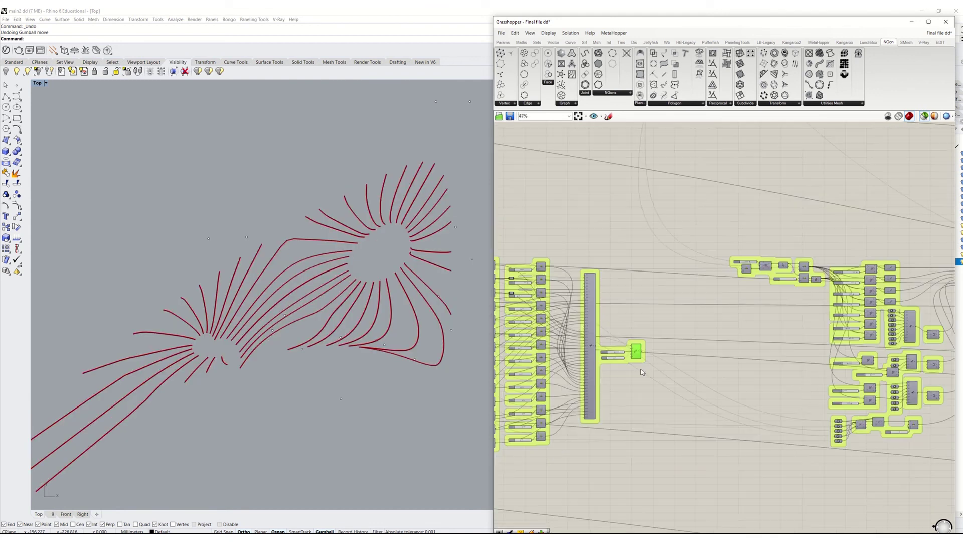
- Add the curves projected onto the W2 mesh to the preview from the parameter after the projection component
right_drag(783, 355, 613, 344)
scroll(867, 281, up, 3)
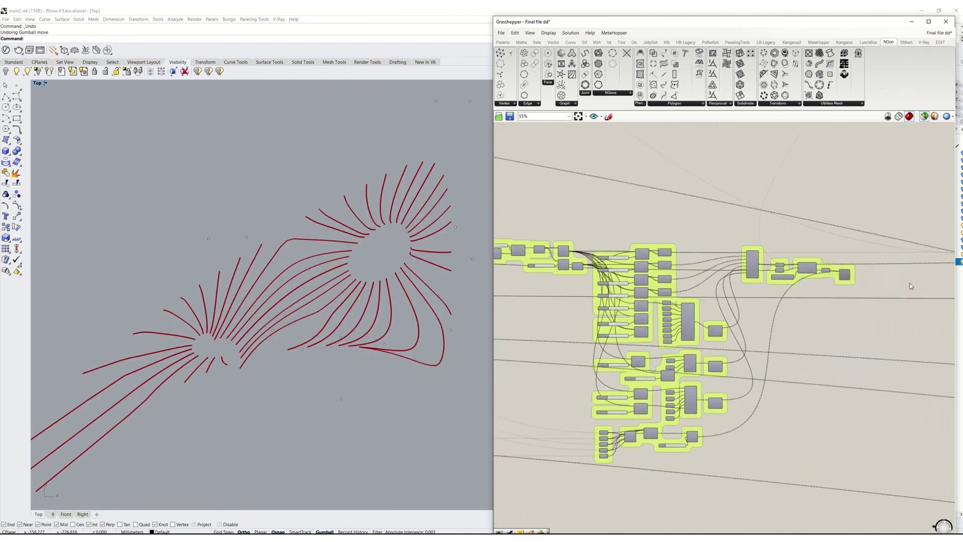
scroll(808, 273, up, 1)
scroll(813, 272, up, 2)
click(817, 267)
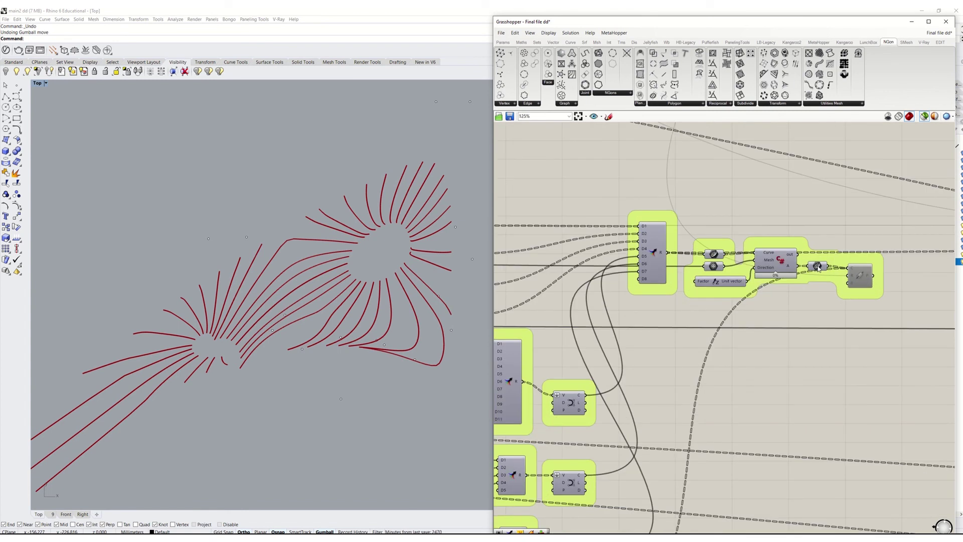
- Move the skin points near the wing's lower edge upward along the Y axis to reshape the projected curves
click(302, 349)
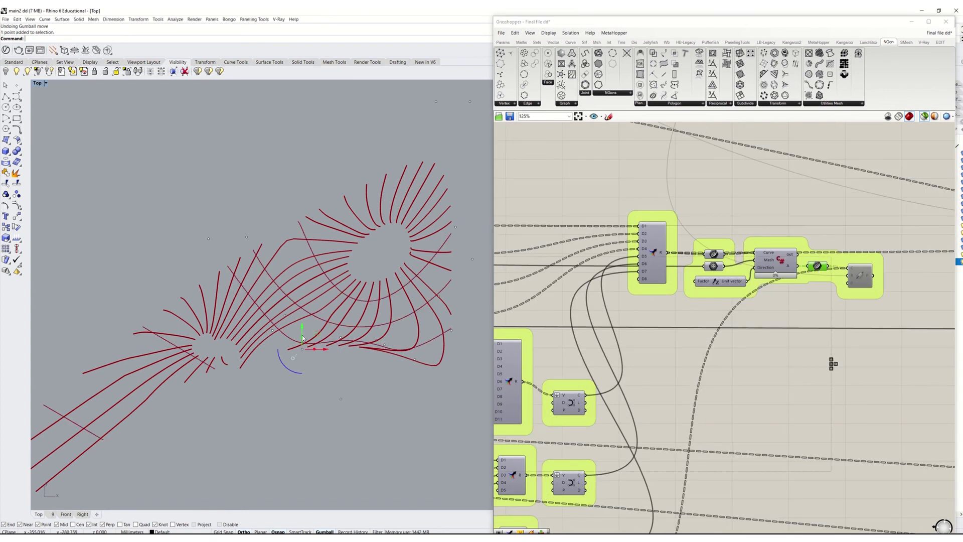
drag(301, 322, 302, 300)
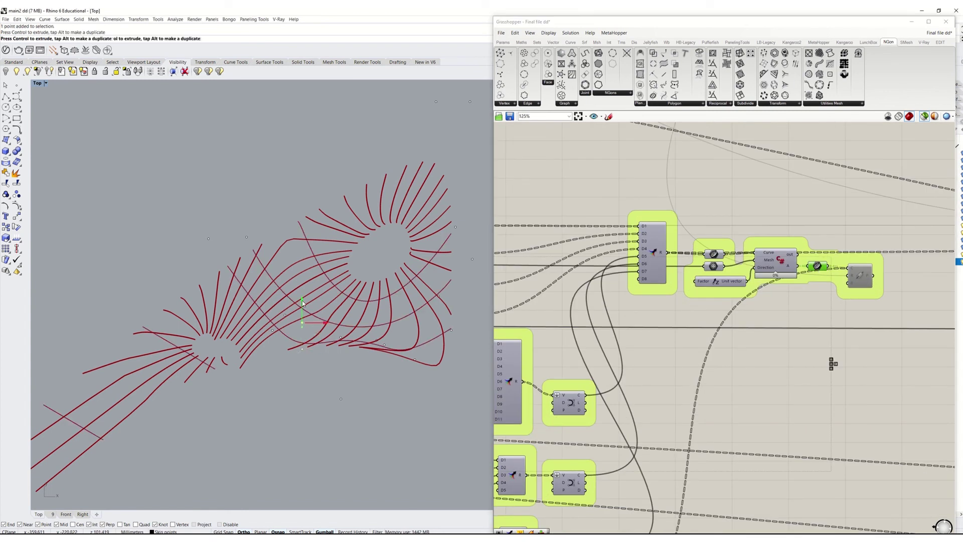
drag(428, 367, 420, 297)
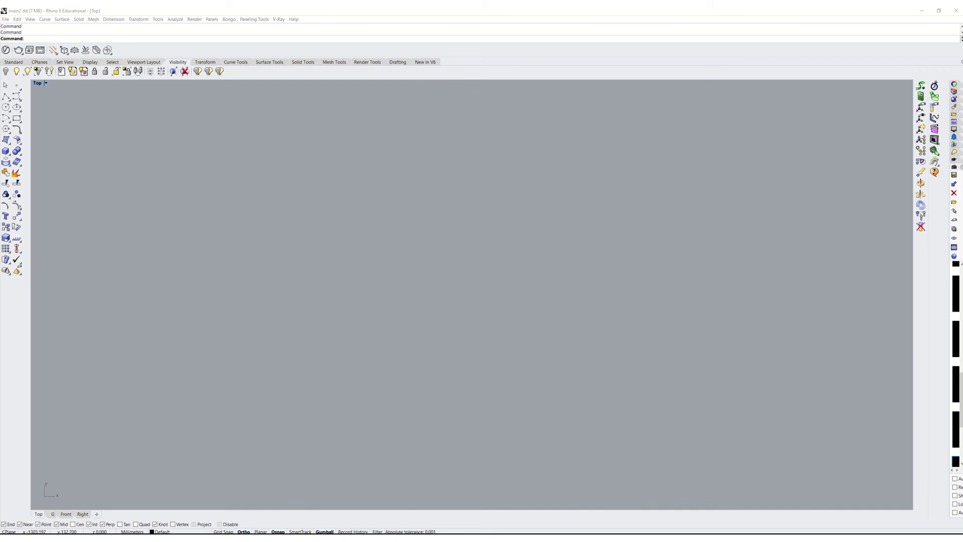
- Inspect the six-armed middle pattern in the G viewport, viewing its triangulated centre and arms from several angles
click(53, 514)
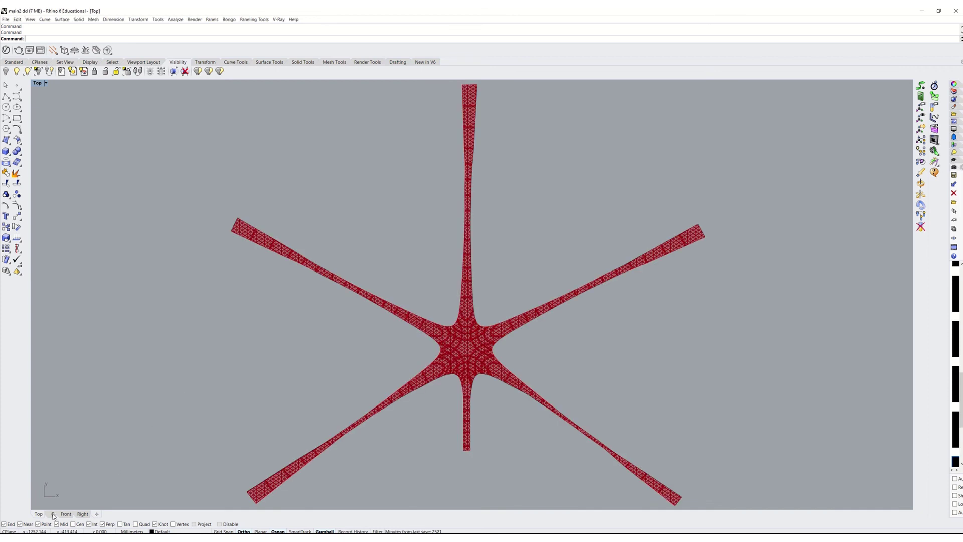
scroll(501, 350, up, 5)
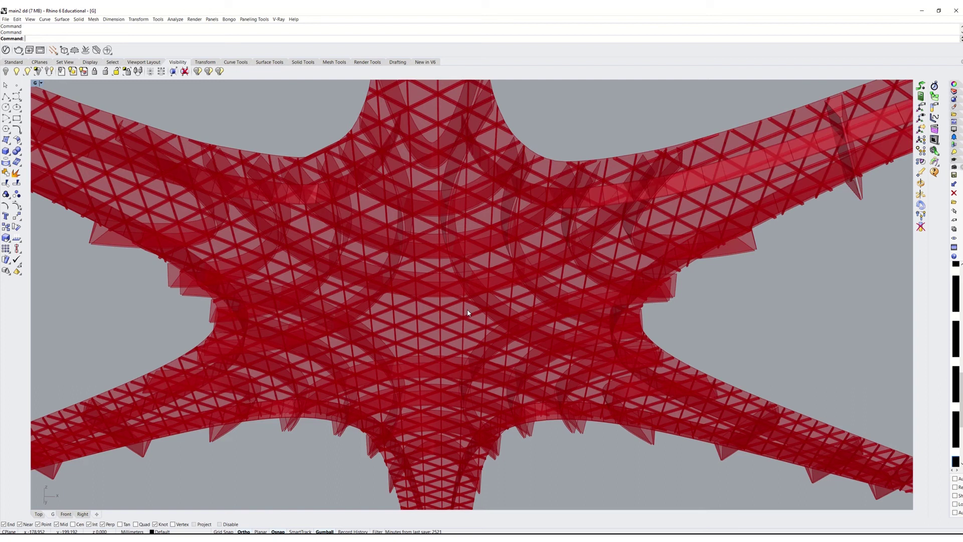
scroll(472, 325, up, 1)
scroll(462, 321, down, 8)
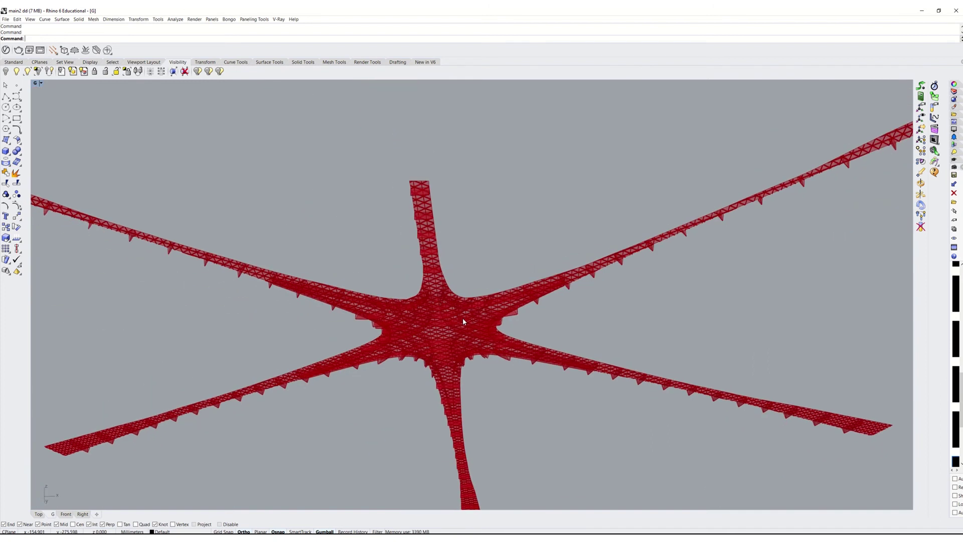
right_drag(463, 317, 417, 437)
scroll(414, 441, up, 6)
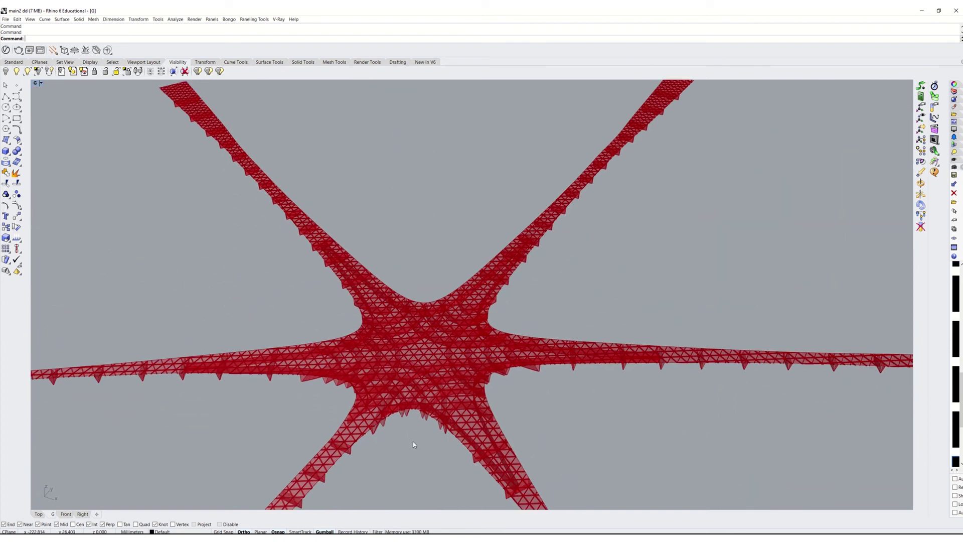
scroll(450, 324, down, 3)
scroll(424, 378, down, 3)
scroll(424, 378, up, 3)
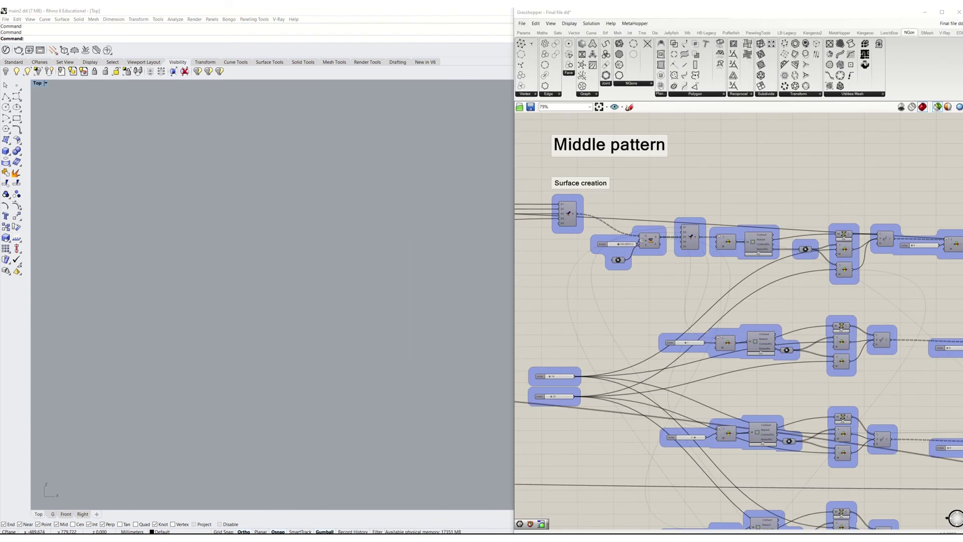
- Preview the joined star-shaped outline and the surface filling it in the Middle pattern's Surface creation section
right_drag(817, 322, 682, 317)
right_drag(797, 385, 600, 331)
click(857, 391)
click(889, 399)
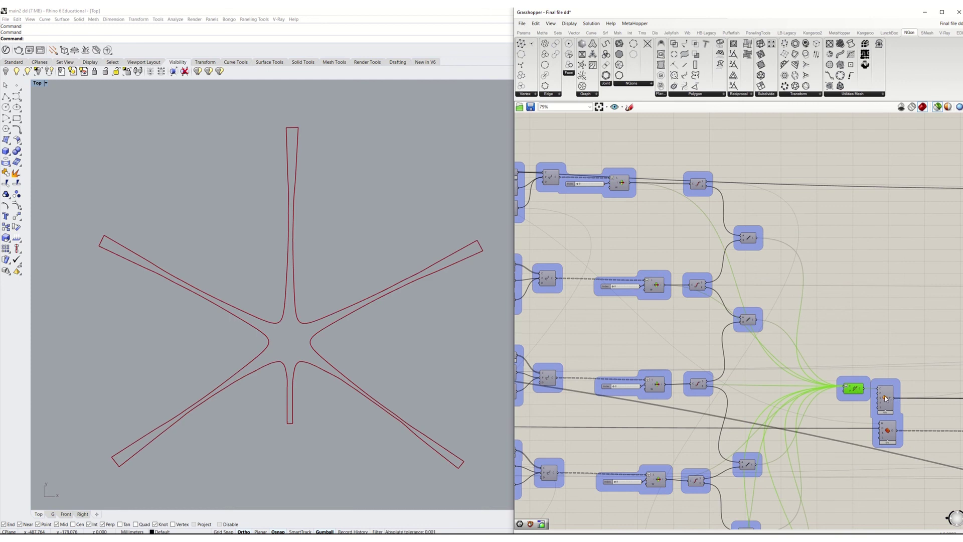
- Preview the first arc curve at the star's centre together with its offset copies from the Merge component
scroll(852, 381, down, 2)
right_drag(852, 380, 609, 361)
right_drag(849, 337, 606, 339)
right_drag(924, 337, 578, 350)
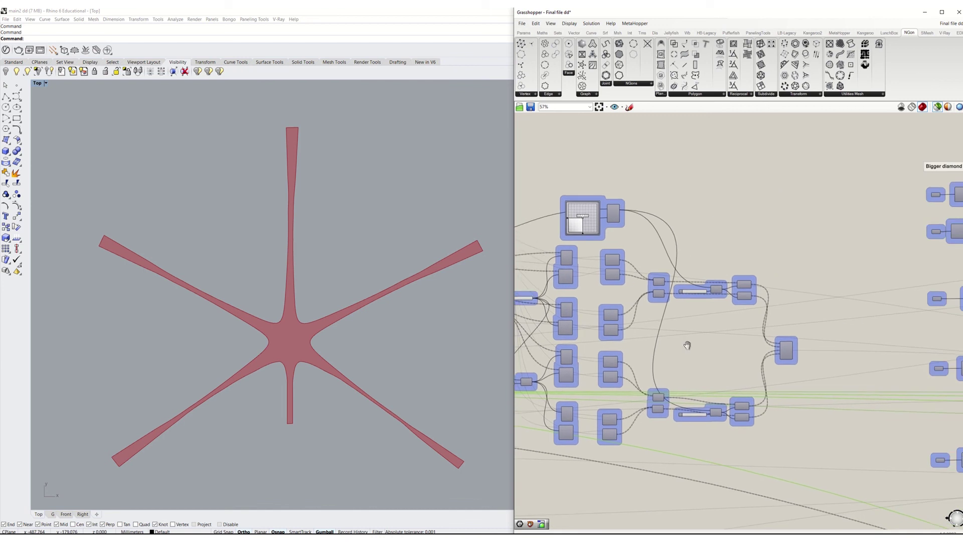
right_drag(803, 335, 541, 332)
scroll(856, 282, up, 2)
click(816, 224)
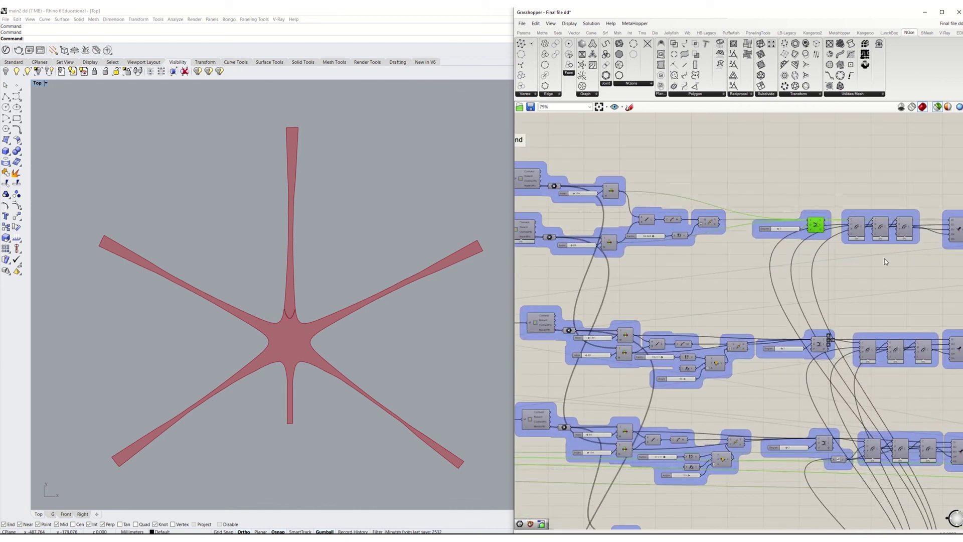
right_drag(823, 265, 733, 257)
shift+click(867, 224)
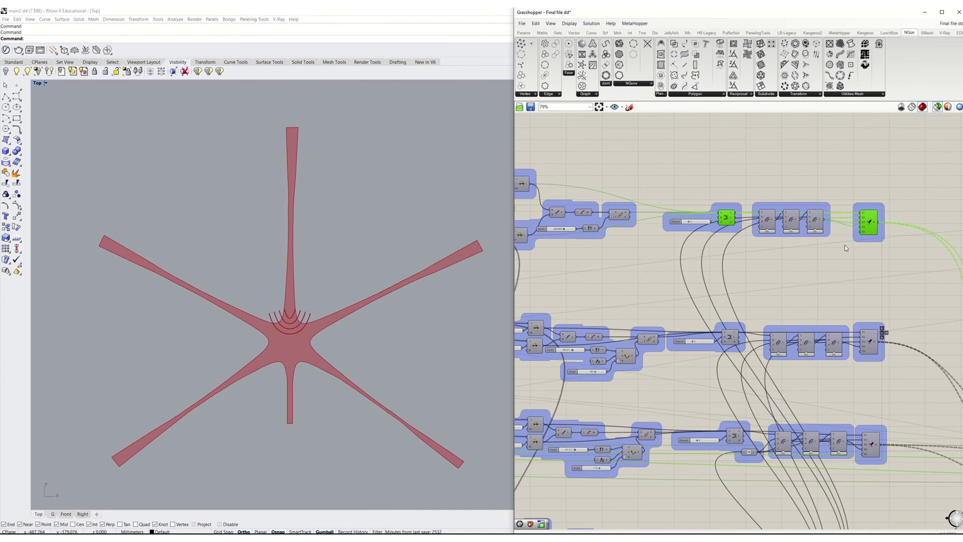
- Preview the full set of intersecting arc ribs at the star's centre from the component ahead of the final Merge
scroll(695, 299, down, 2)
right_drag(810, 318, 652, 263)
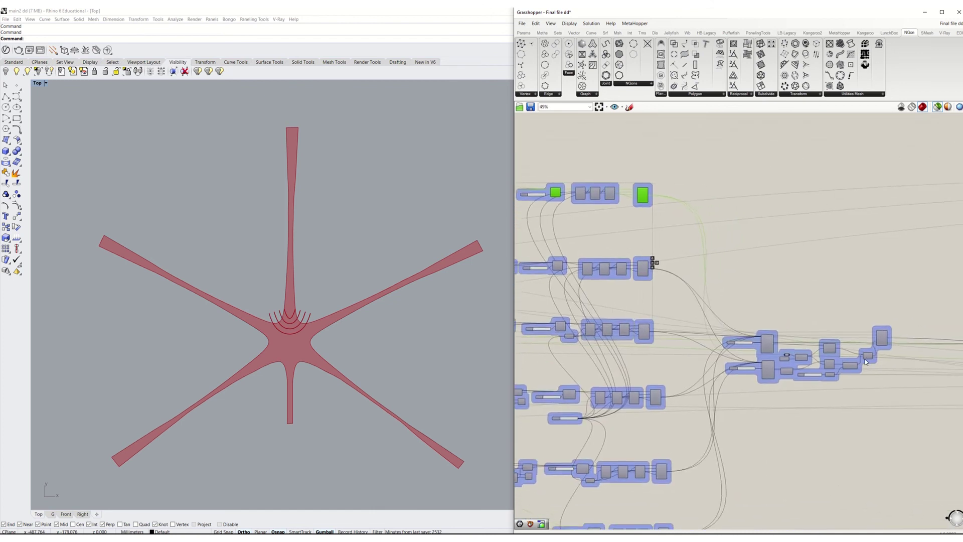
scroll(871, 360, up, 3)
click(870, 355)
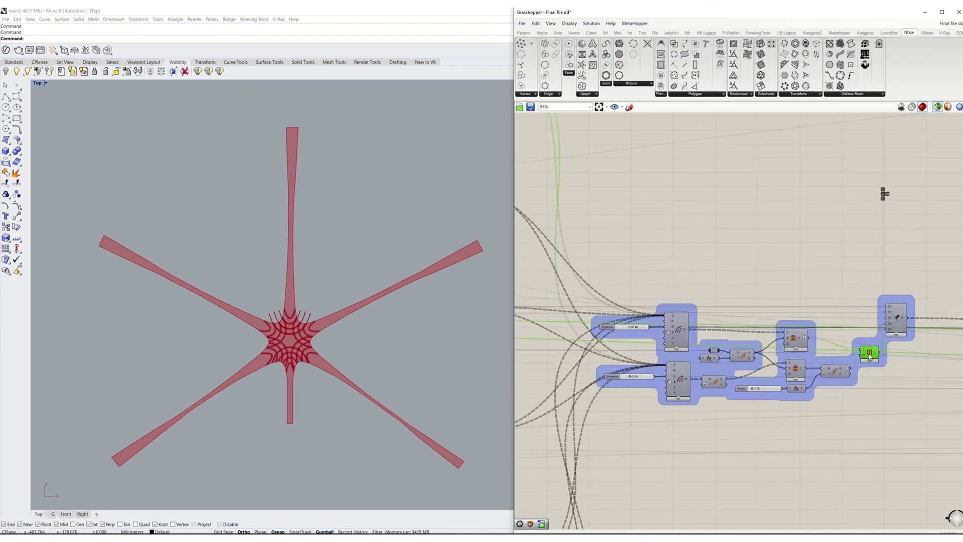
- Preview the complete canopy from the final Merge component and inspect its central pattern in the Top view
right_drag(889, 375, 842, 356)
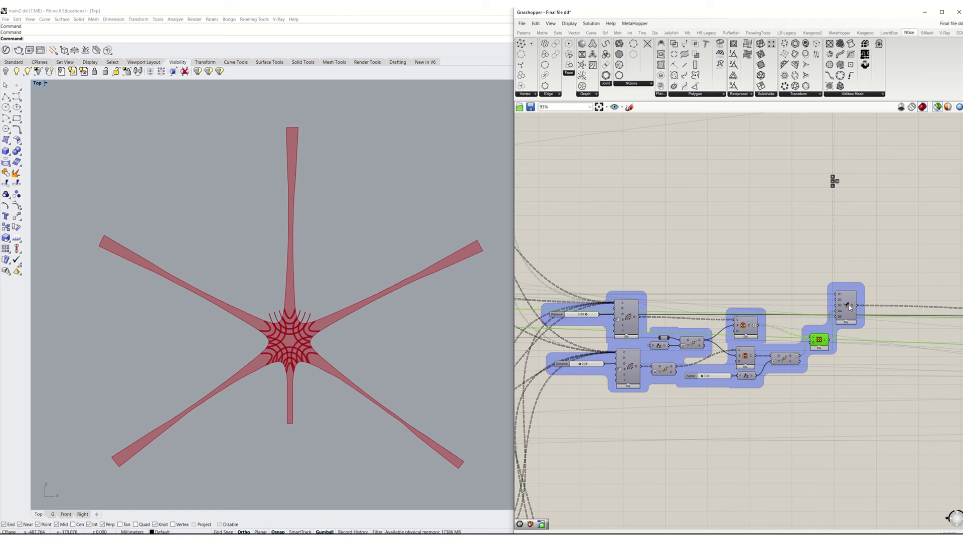
click(849, 305)
scroll(288, 346, up, 6)
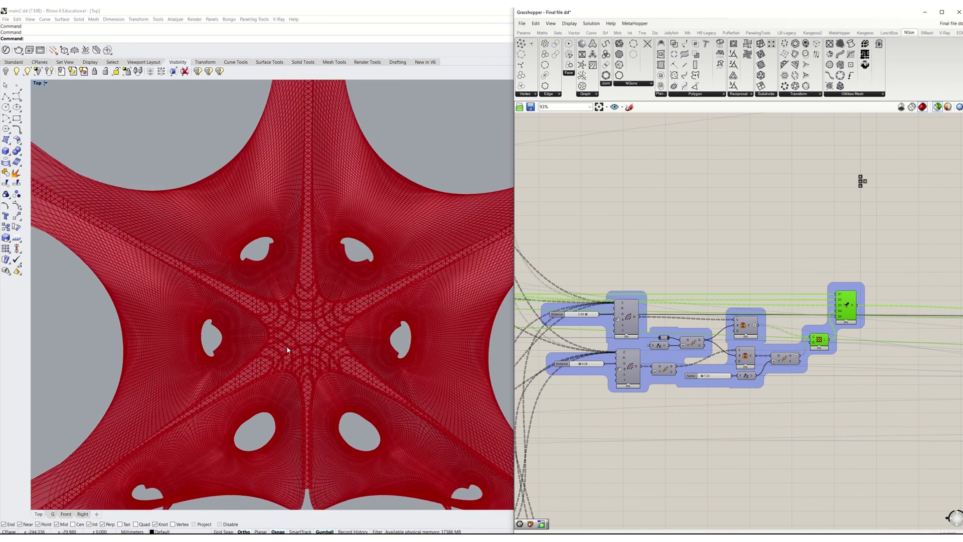
scroll(308, 350, up, 5)
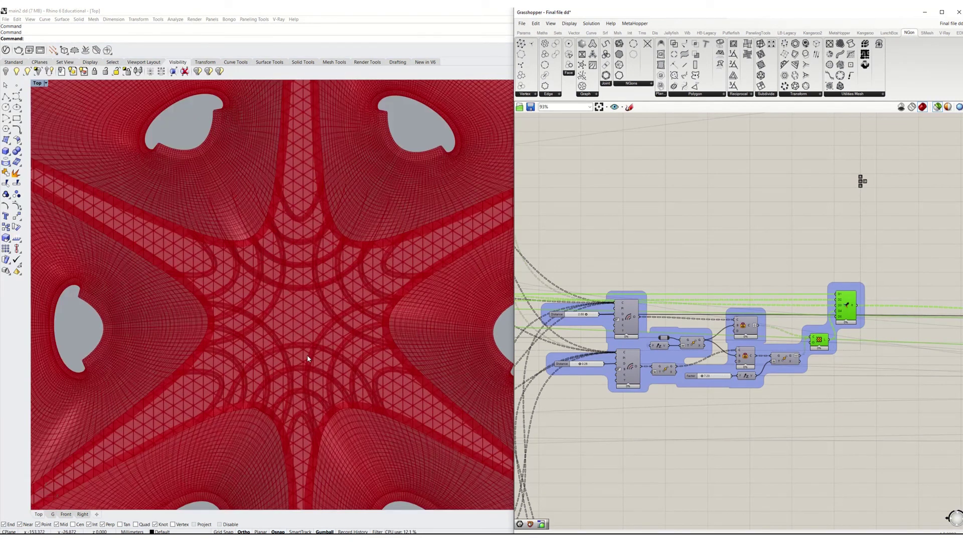
- Preview the canopy geometry from the last component at the far end of the definition, fed by the final Merge and the Factor slider
scroll(722, 346, down, 3)
scroll(736, 355, down, 6)
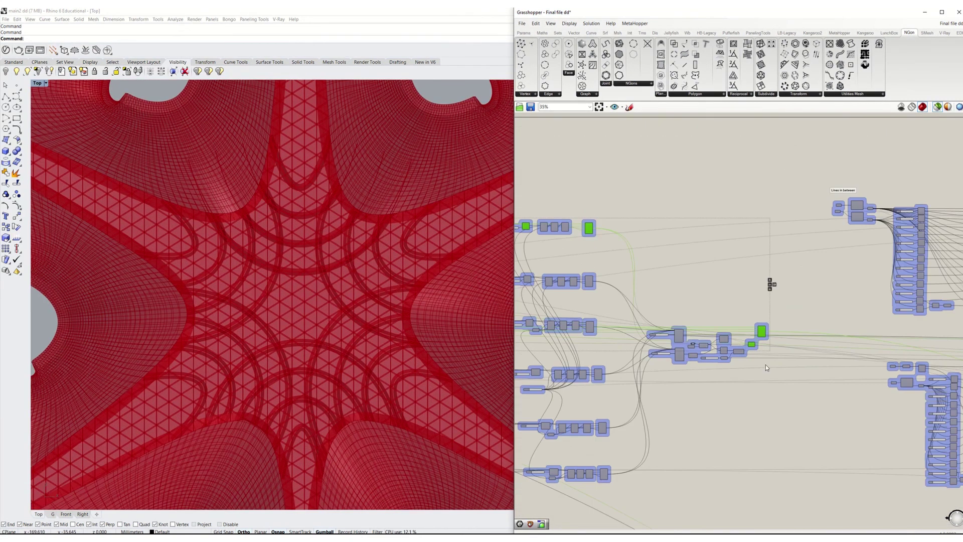
scroll(680, 363, up, 5)
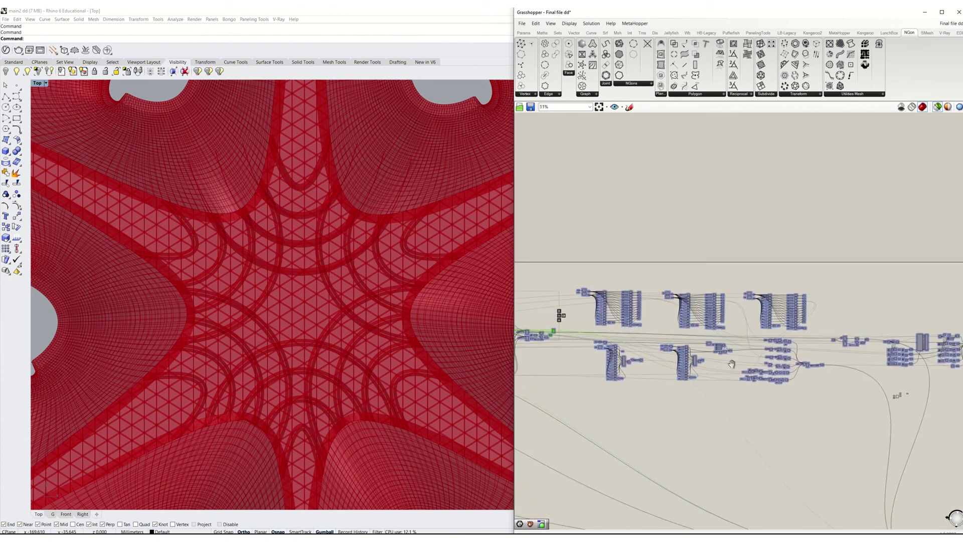
scroll(873, 328, up, 6)
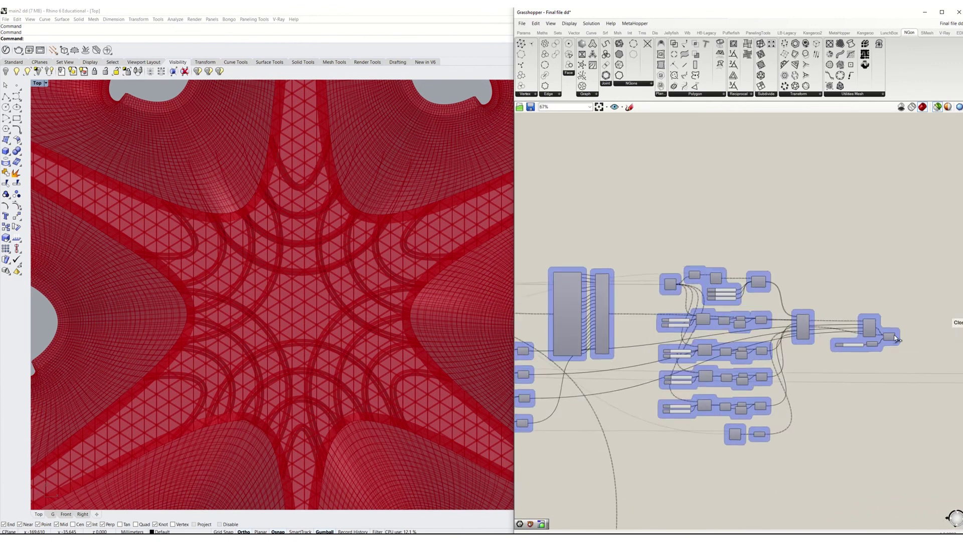
click(885, 341)
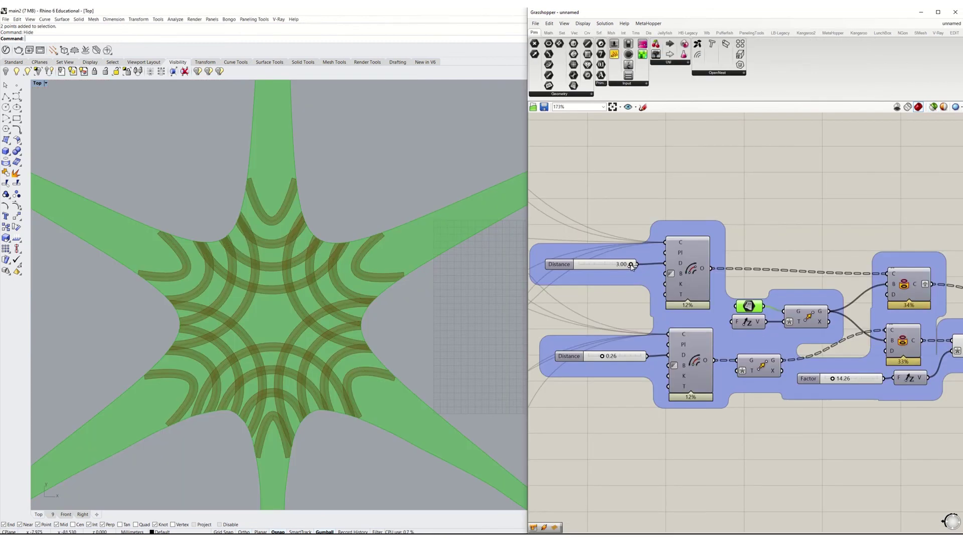
- Set the upper offset component's Distance to 3.00 and the arc ribs' Z Factor to 17.15, with the model shown in a 3D view
drag(615, 266, 641, 264)
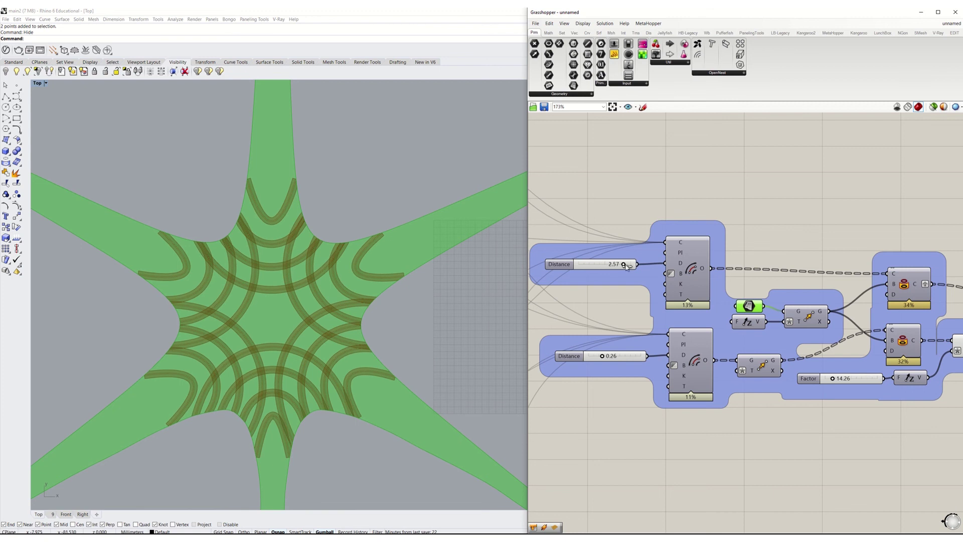
click(51, 515)
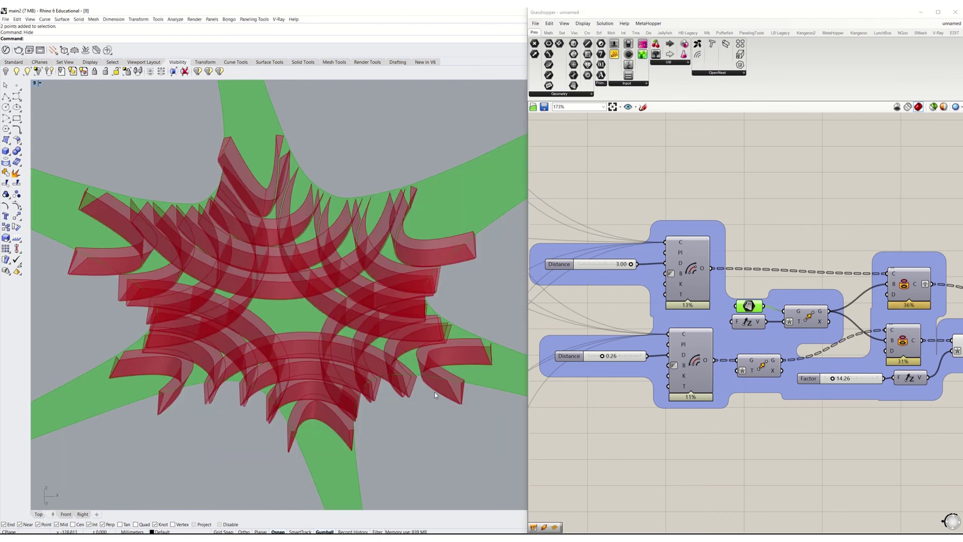
scroll(434, 393, down, 3)
scroll(413, 373, up, 4)
scroll(620, 406, down, 2)
scroll(620, 406, up, 2)
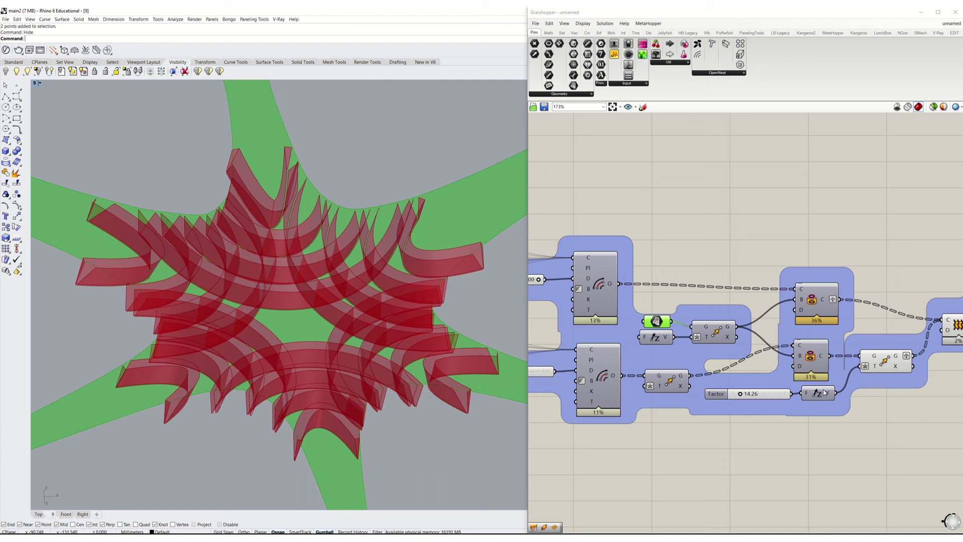
mouse_move(742, 397)
mouse_down()
mouse_move(733, 393)
mouse_move(741, 393)
mouse_up()
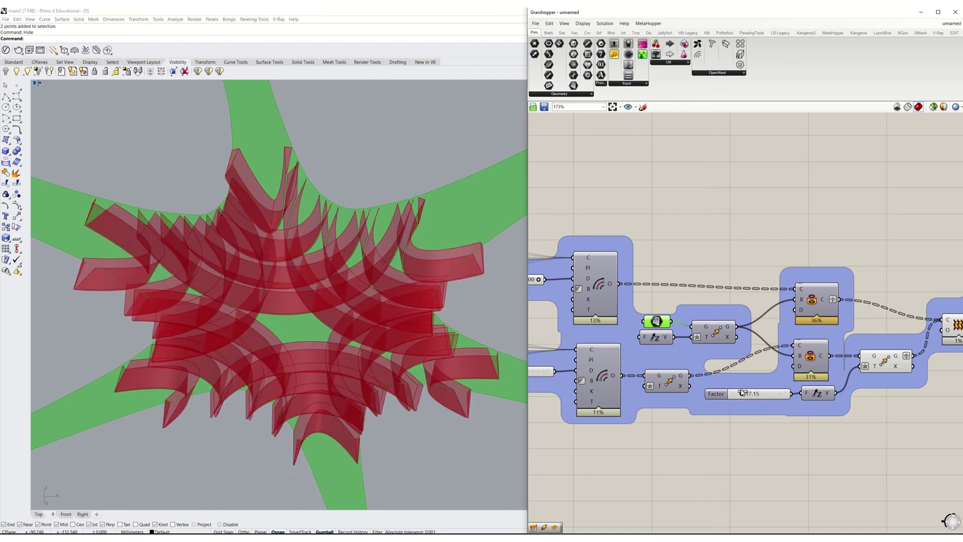